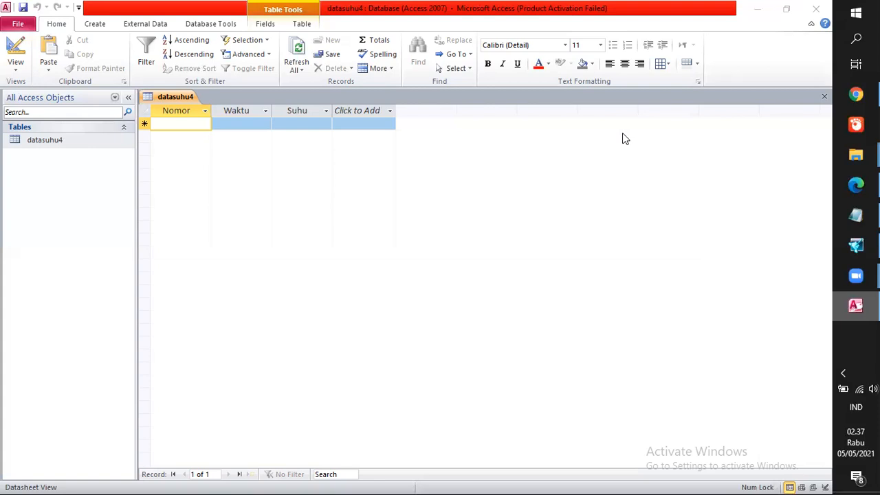
# Create a new table in Design View in the datasuhu4 database
pyautogui.click(94, 25)
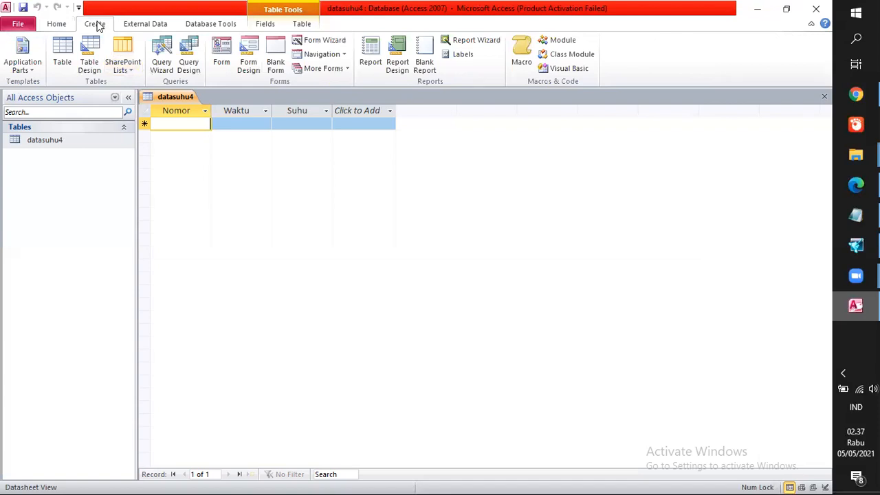
pyautogui.doubleClick(96, 24)
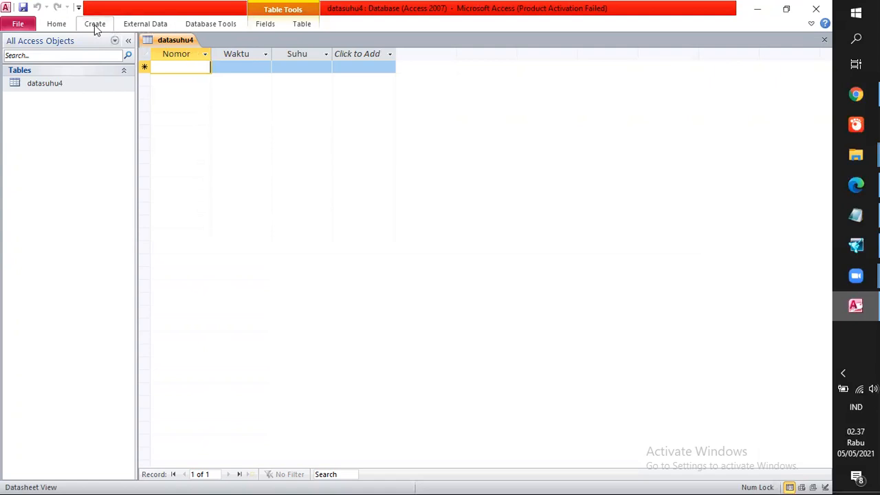
pyautogui.click(95, 24)
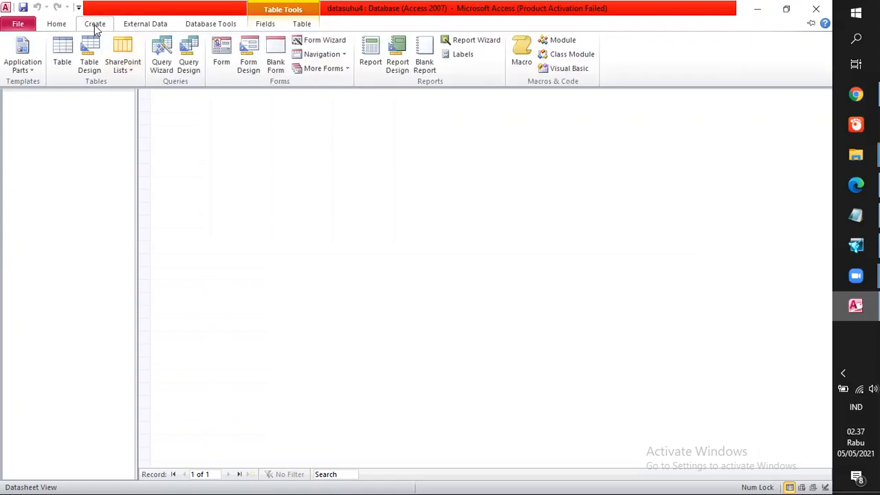
pyautogui.click(87, 59)
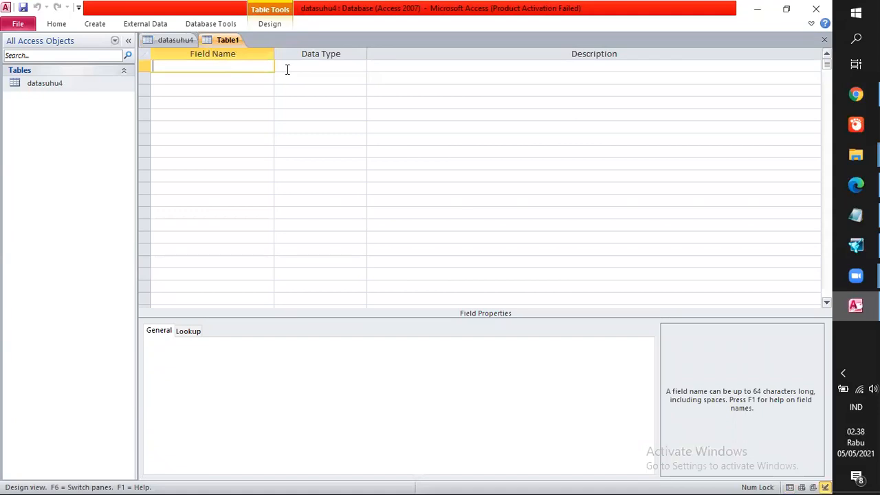
# Add three fields named nomor, waktu and suhu to the new table's design
pyautogui.write('nomor')
pyautogui.click(249, 79)
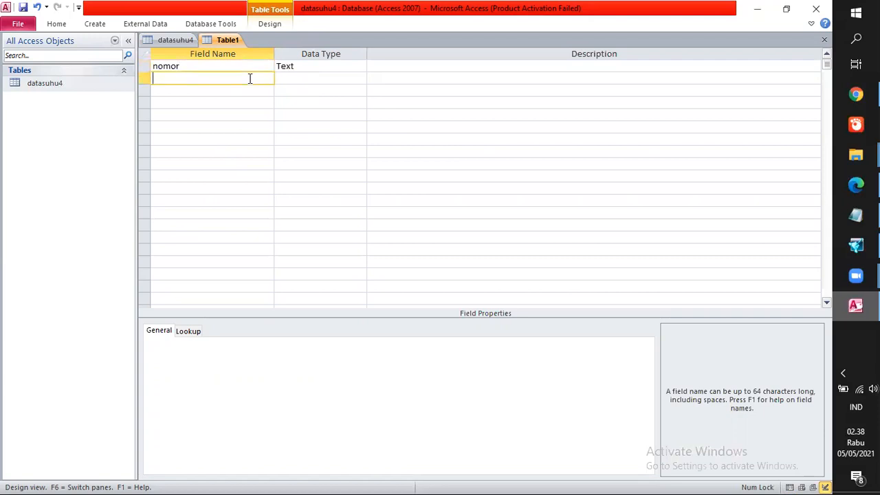
pyautogui.write('waktu')
pyautogui.press('Down')
pyautogui.write('shuh')
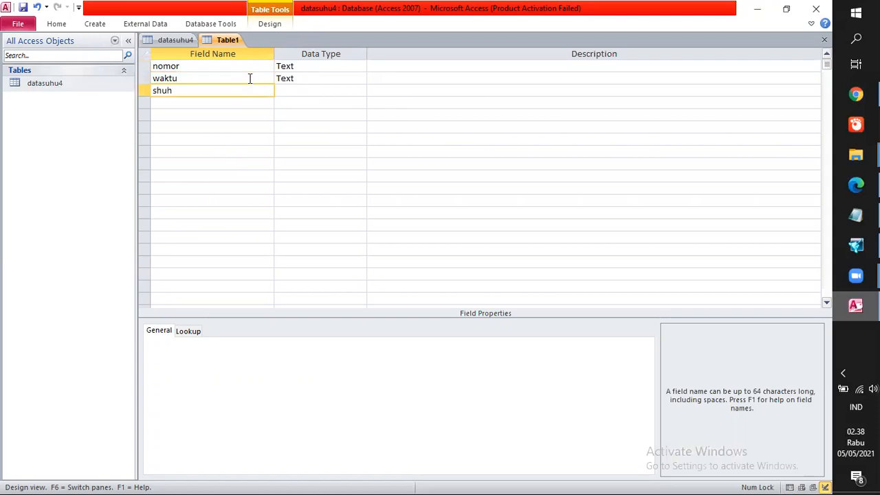
pyautogui.press('BackSpace')
pyautogui.press('BackSpace')
pyautogui.press('BackSpace')
pyautogui.write('uhu')
# Set the data type of the nomor field to Number
pyautogui.click(309, 66)
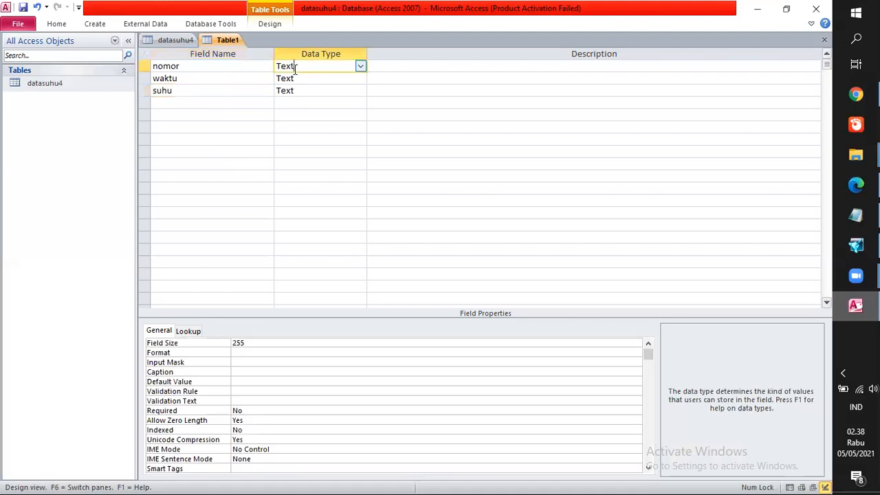
pyautogui.click(359, 68)
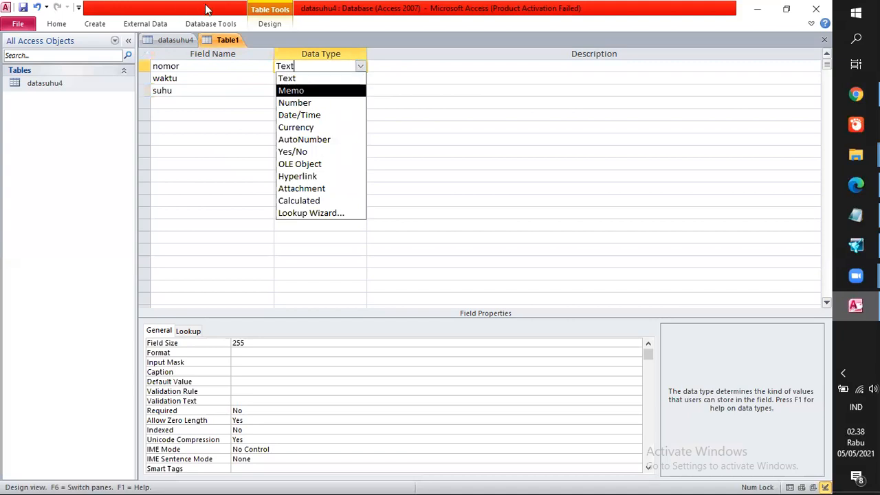
pyautogui.click(298, 101)
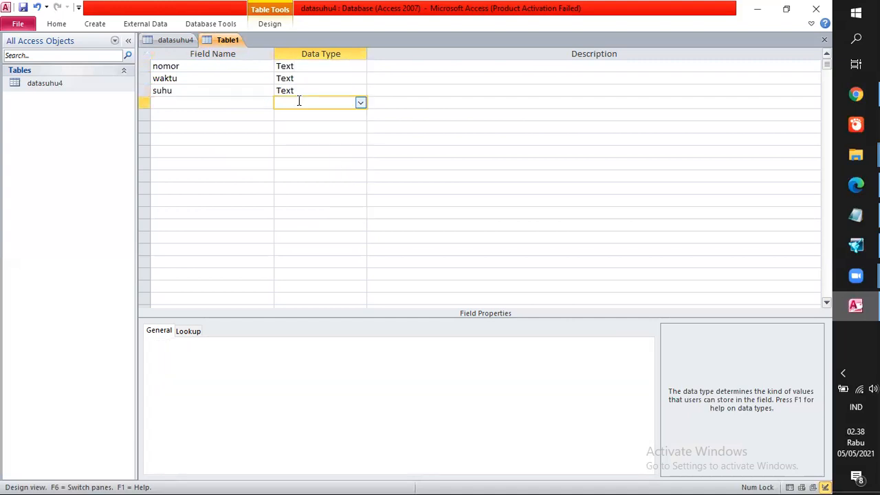
pyautogui.click(309, 66)
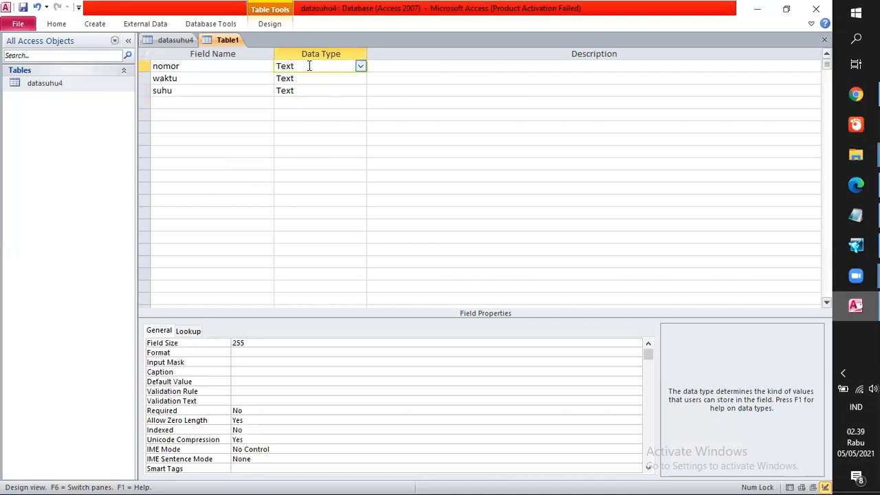
pyautogui.click(358, 69)
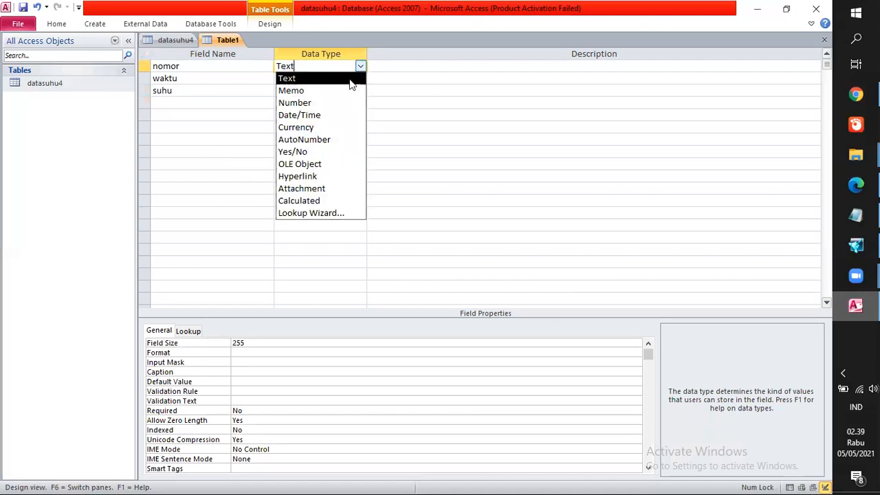
pyautogui.click(295, 103)
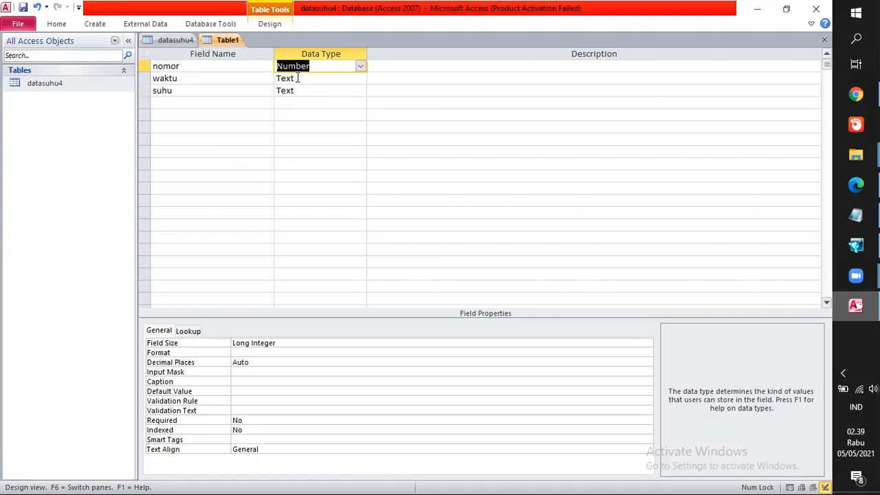
# Set the data type of the waktu field to Date/Time and of the suhu field to Number
pyautogui.click(297, 78)
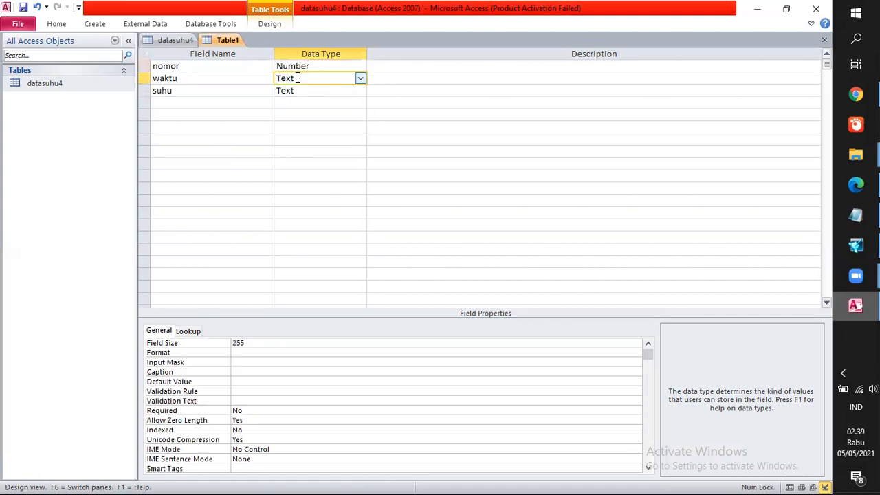
pyautogui.click(360, 79)
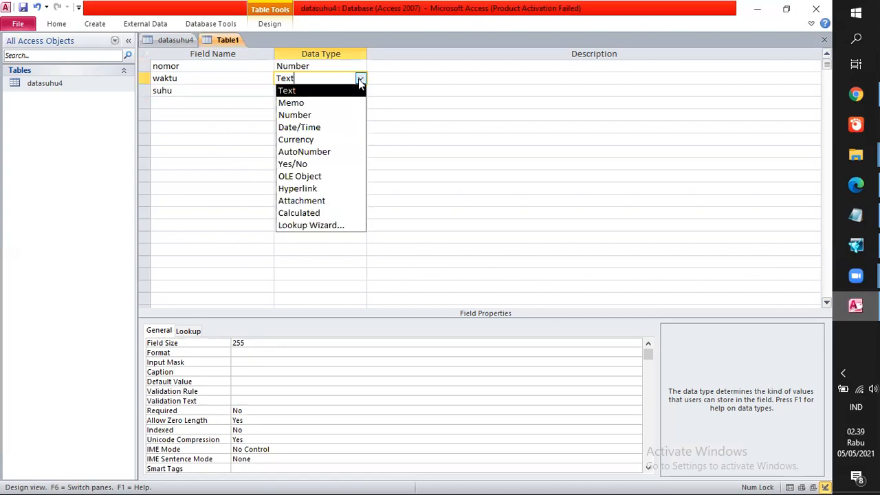
pyautogui.click(305, 129)
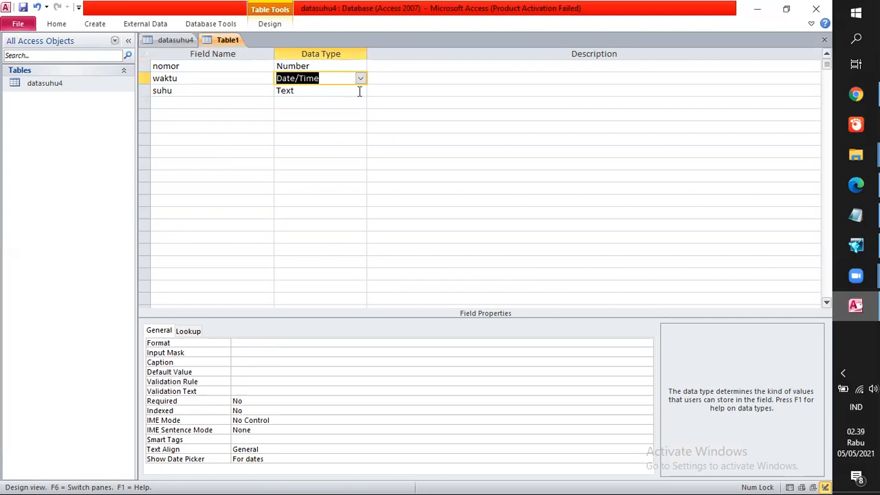
pyautogui.click(359, 91)
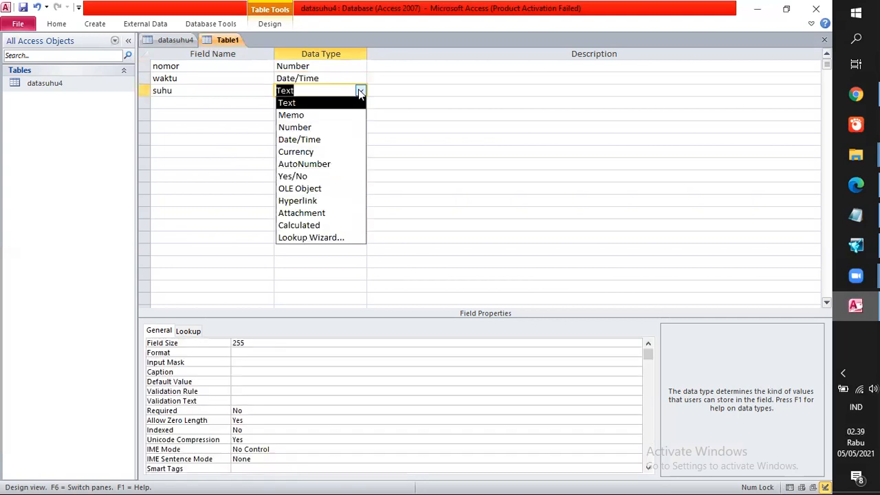
pyautogui.click(303, 128)
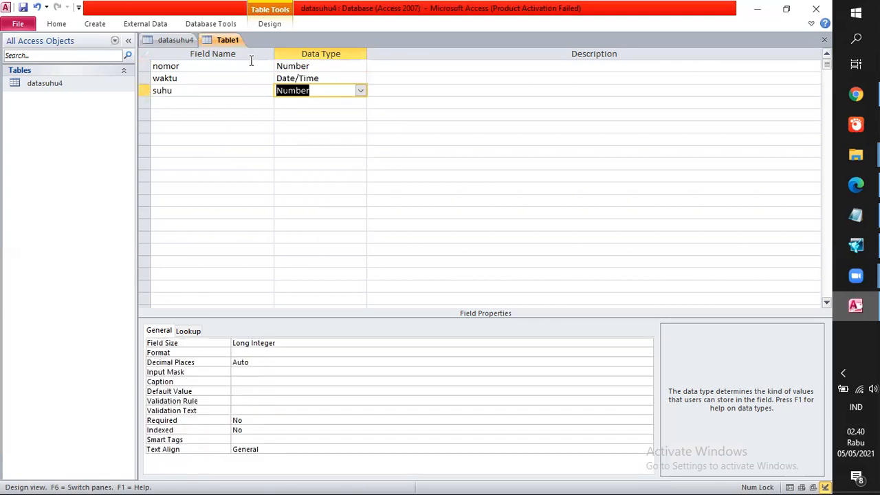
# Make the nomor field the primary key of the new table
pyautogui.click(243, 118)
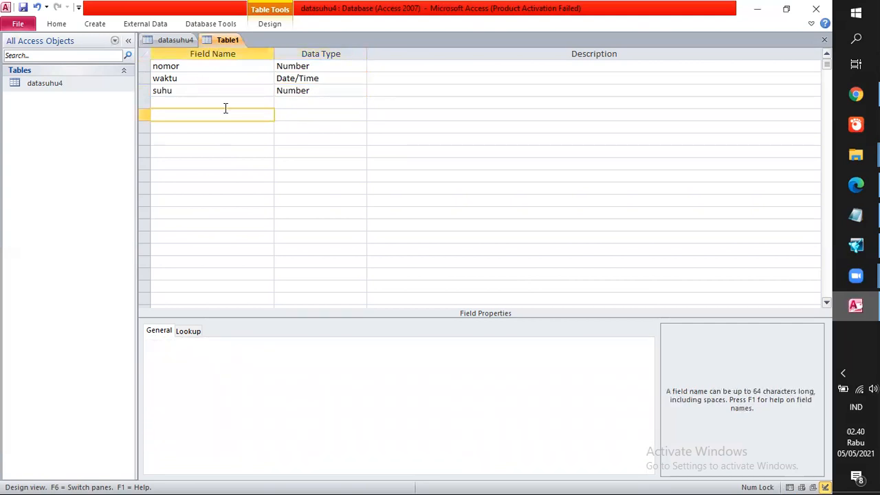
pyautogui.click(154, 63)
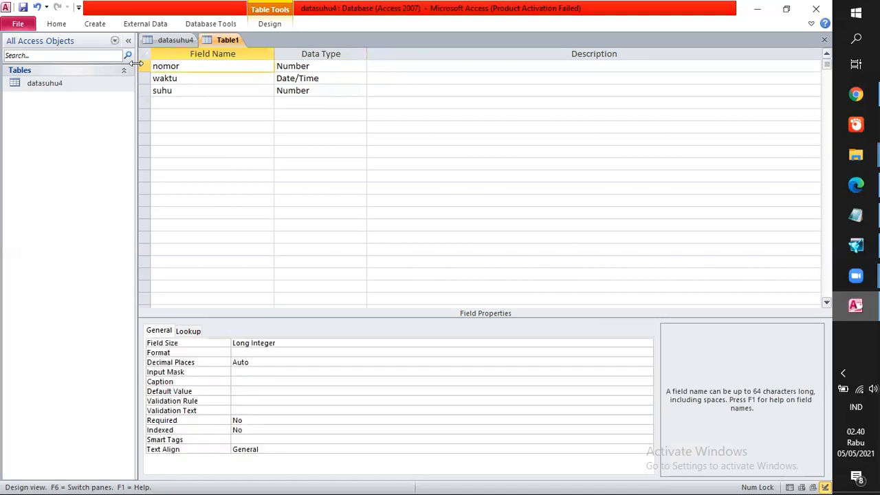
pyautogui.click(57, 23)
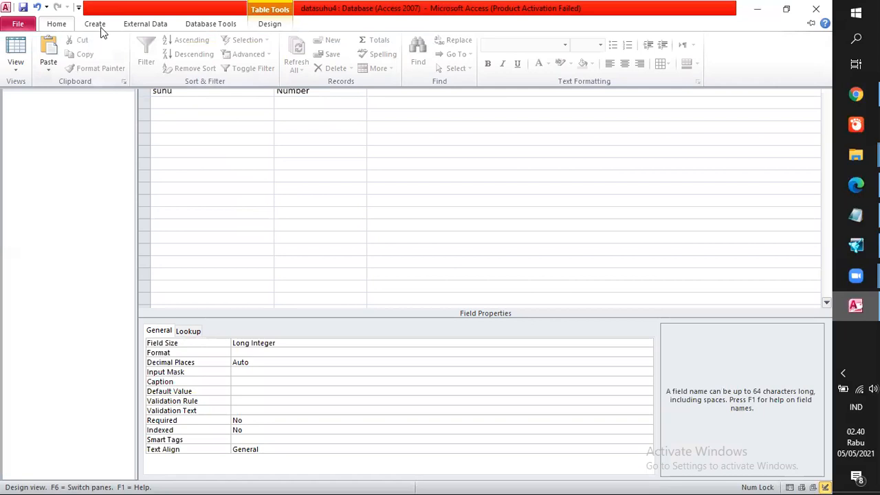
pyautogui.click(259, 29)
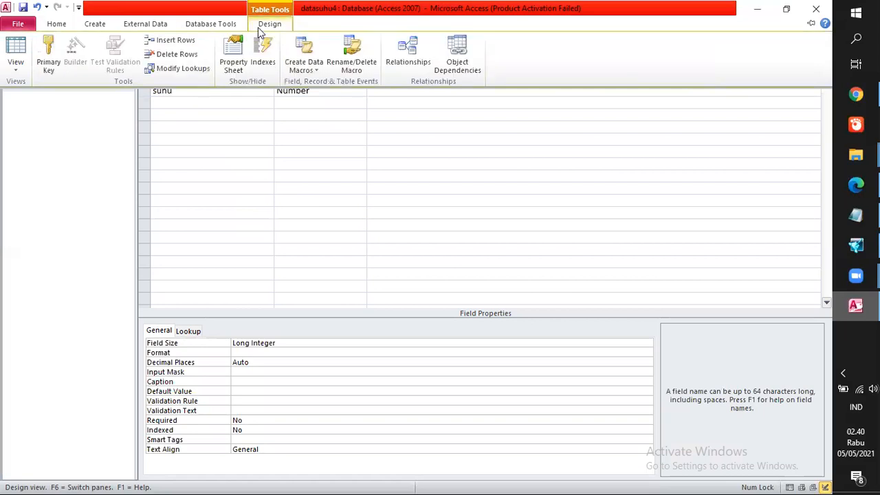
pyautogui.click(49, 50)
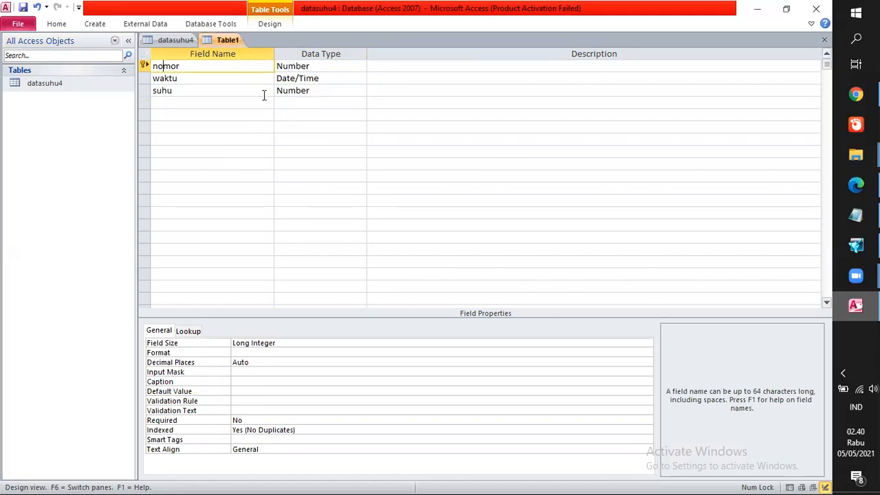
# Compare the design of Table1 with the existing datasuhu4 table in Datasheet View
pyautogui.rightClick(220, 39)
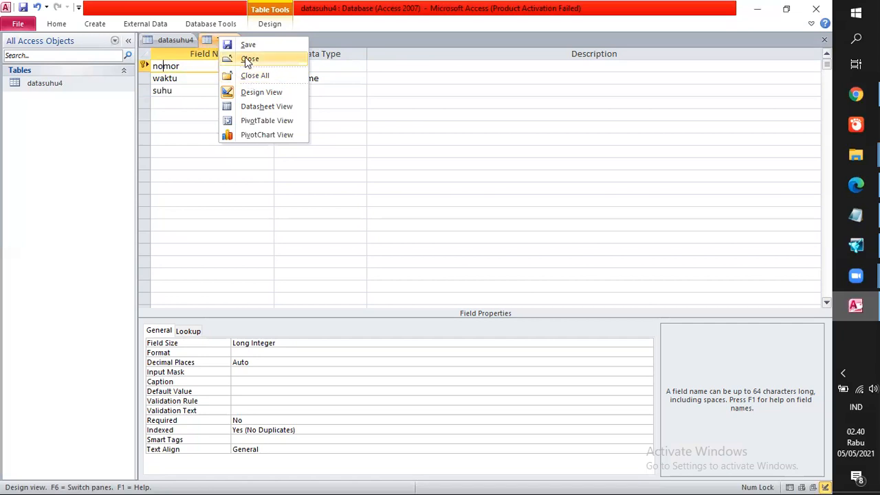
pyautogui.click(171, 40)
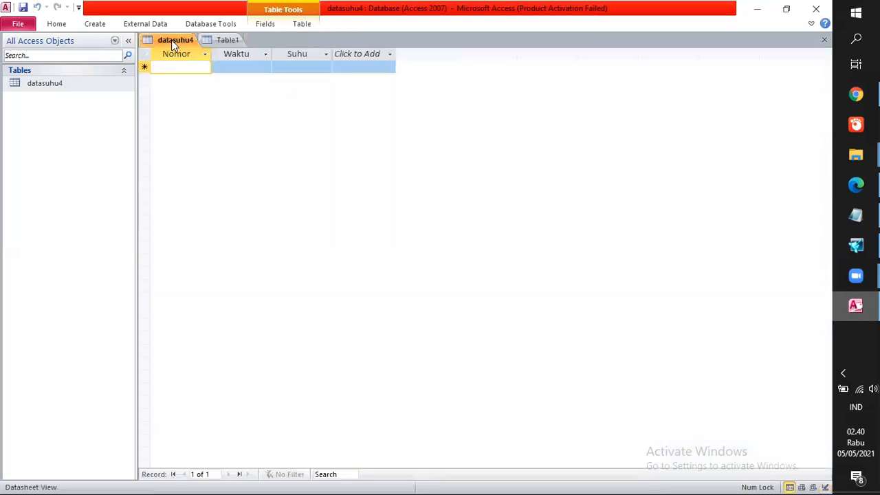
pyautogui.click(226, 40)
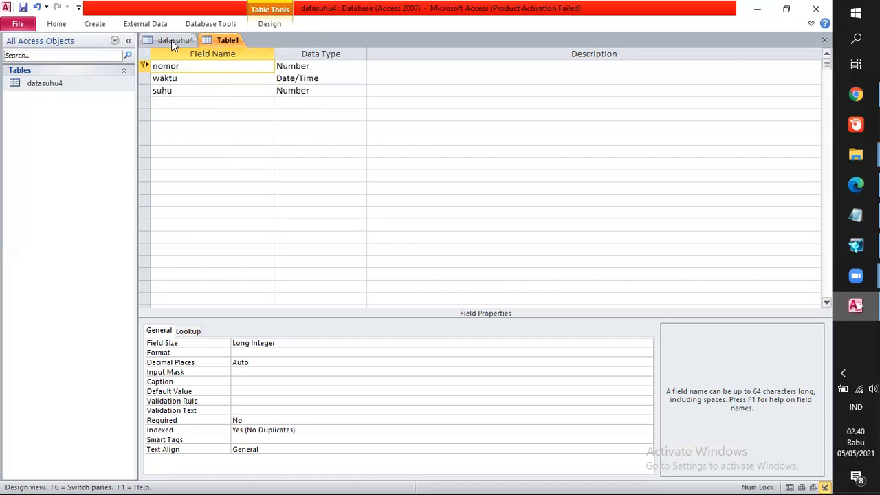
pyautogui.click(171, 40)
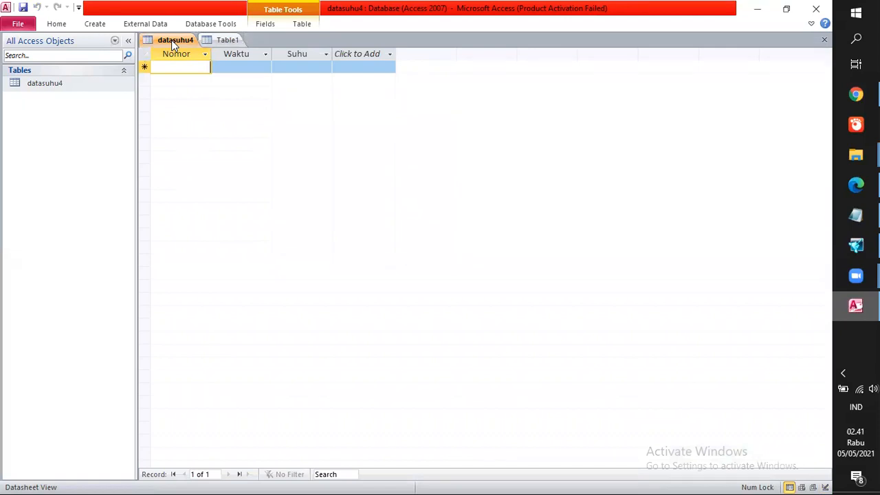
# Try to close Table1 while saving the changes to its design
pyautogui.rightClick(222, 43)
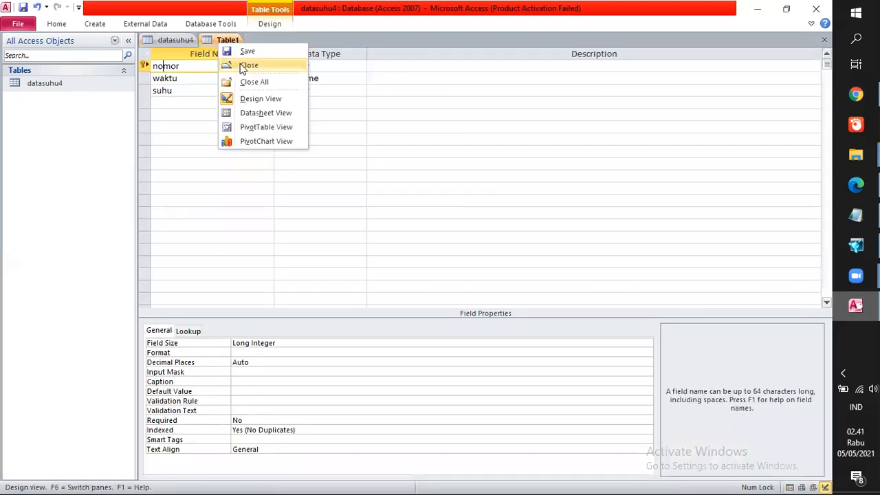
pyautogui.click(244, 66)
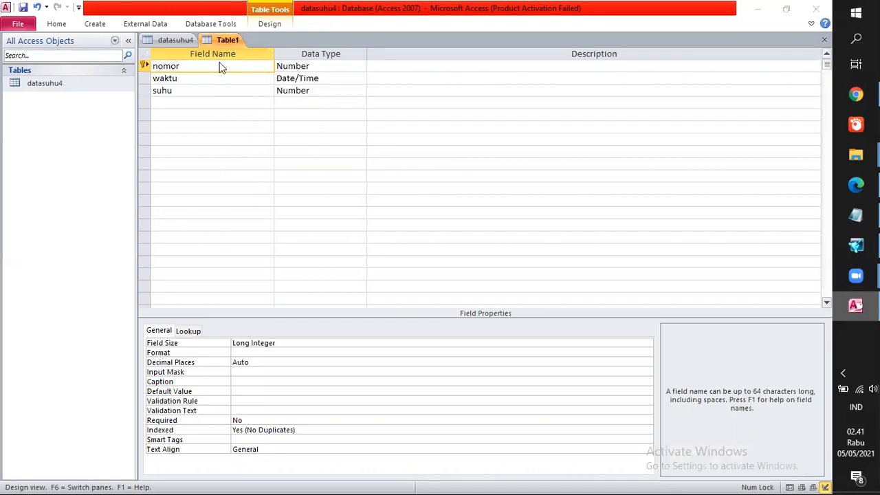
pyautogui.rightClick(213, 41)
pyautogui.click(220, 63)
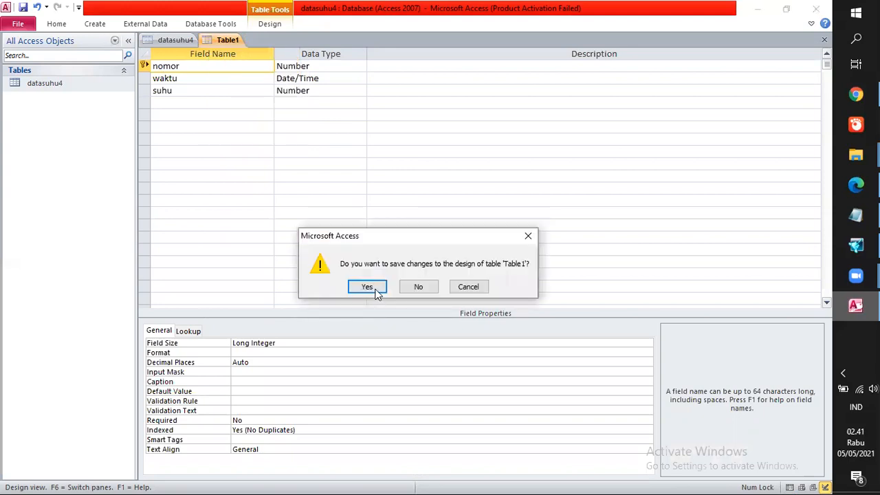
pyautogui.press('Return')
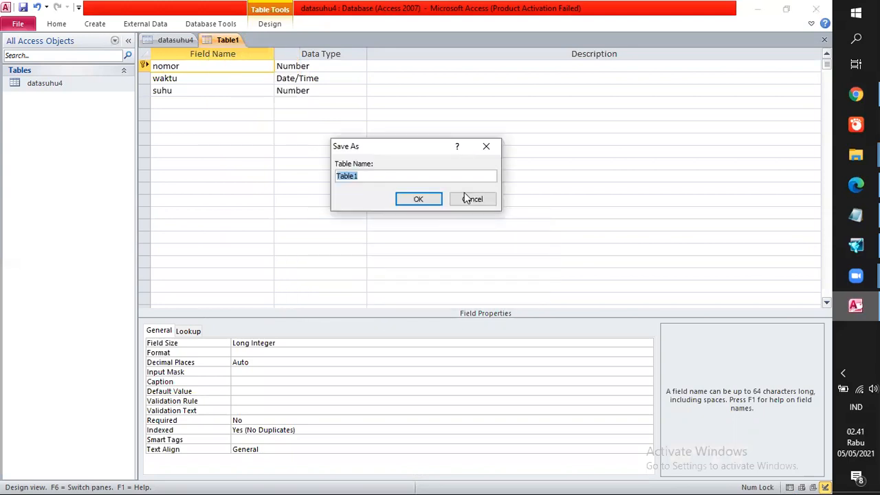
pyautogui.press('Return')
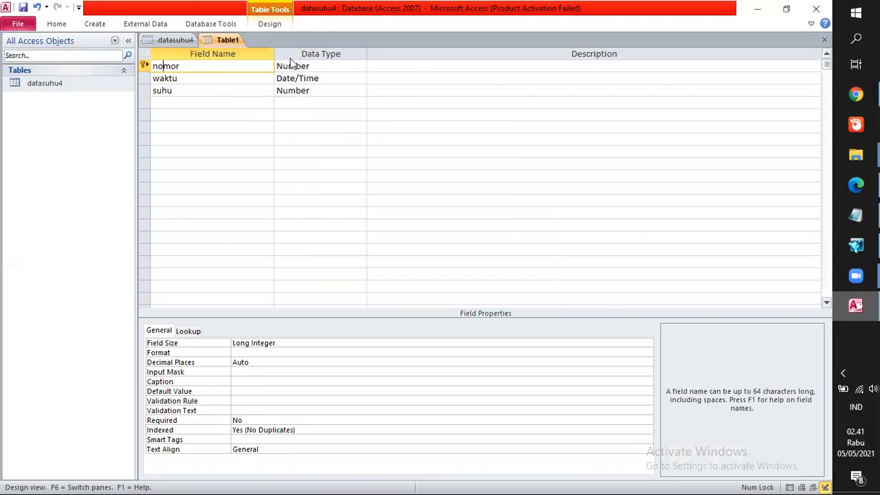
# Close Table1 and discard its unsaved design
pyautogui.rightClick(217, 41)
pyautogui.click(232, 67)
pyautogui.click(421, 287)
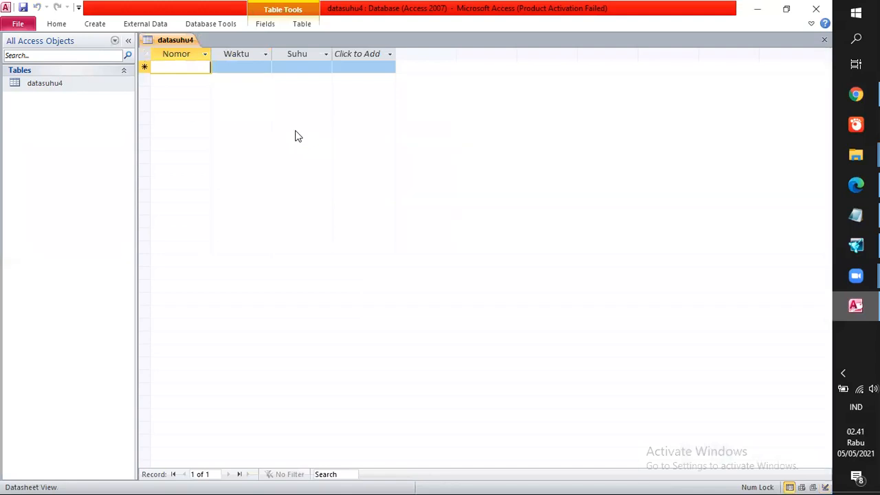
pyautogui.click(18, 26)
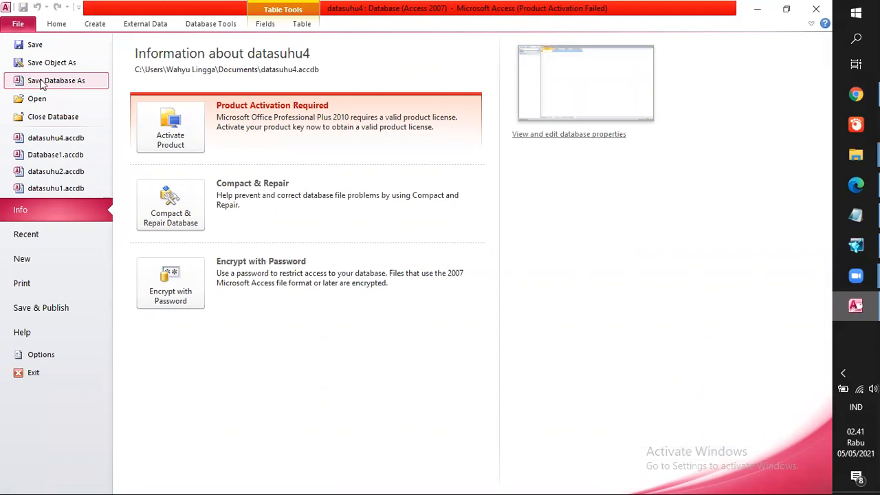
pyautogui.click(65, 28)
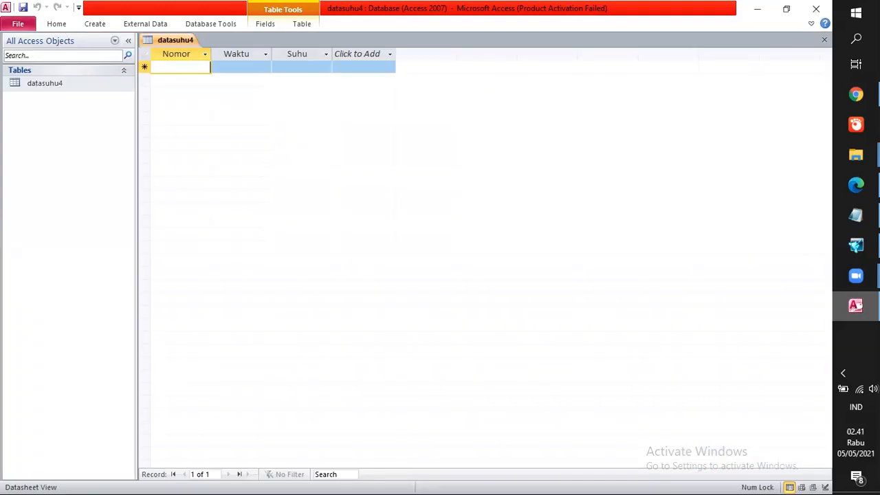
# Search Windows for odbc and open the 32-bit ODBC Data Sources administrator
pyautogui.click(855, 95)
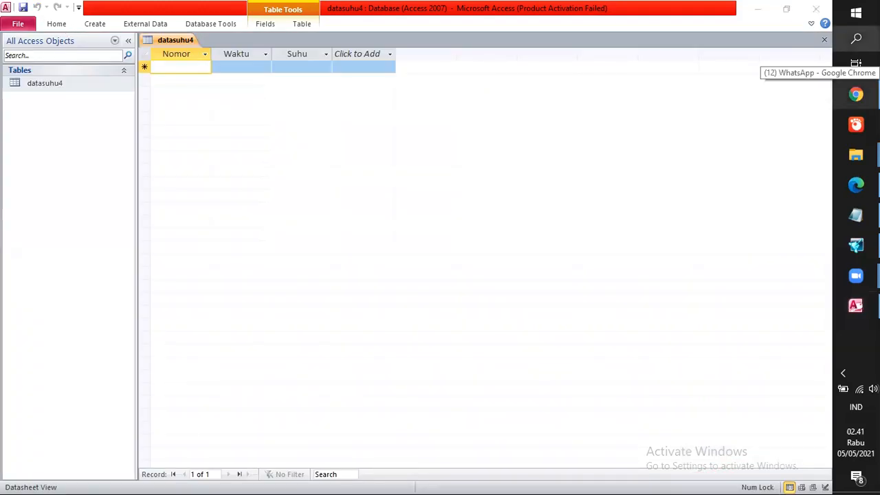
pyautogui.click(855, 38)
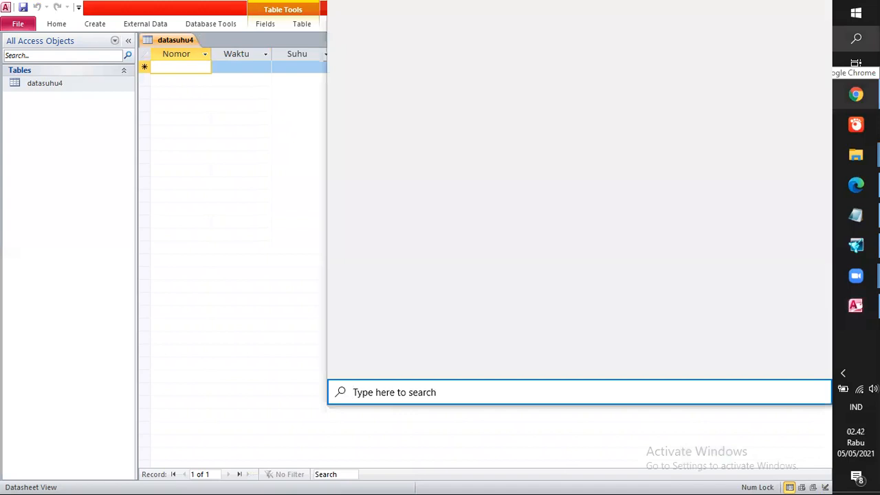
pyautogui.write('o')
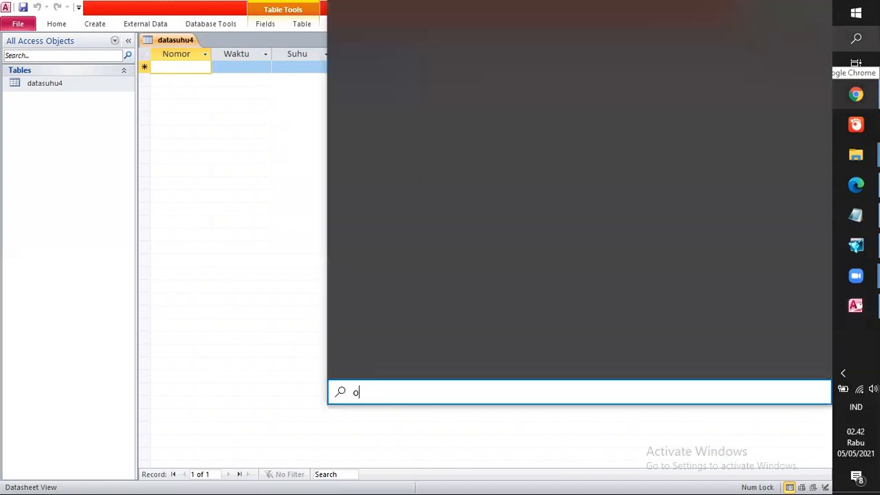
pyautogui.write('bd')
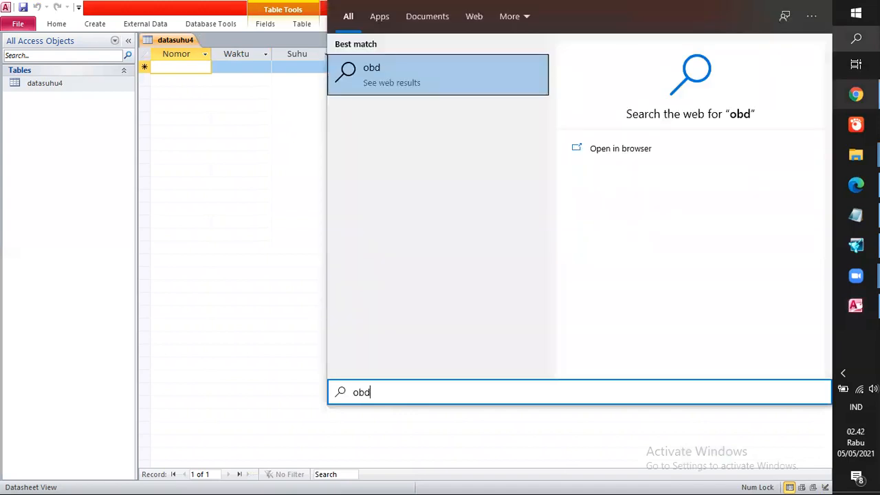
pyautogui.press('BackSpace')
pyautogui.press('BackSpace')
pyautogui.write('dc')
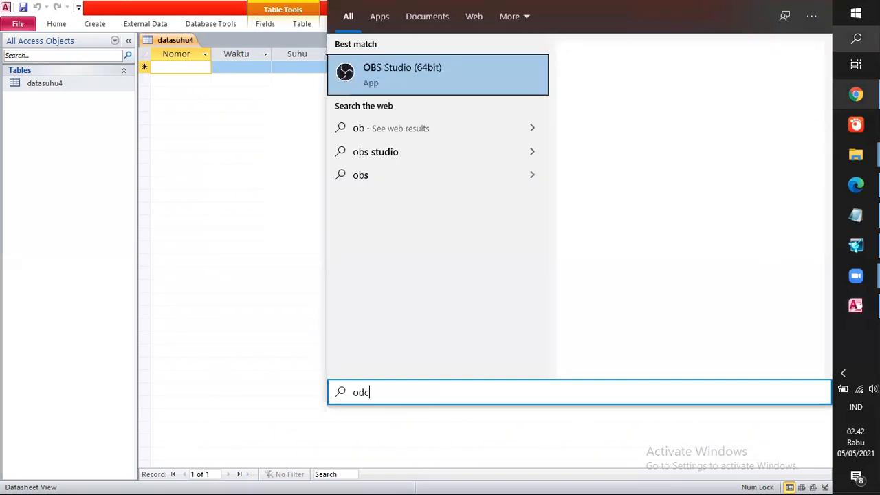
pyautogui.press('BackSpace')
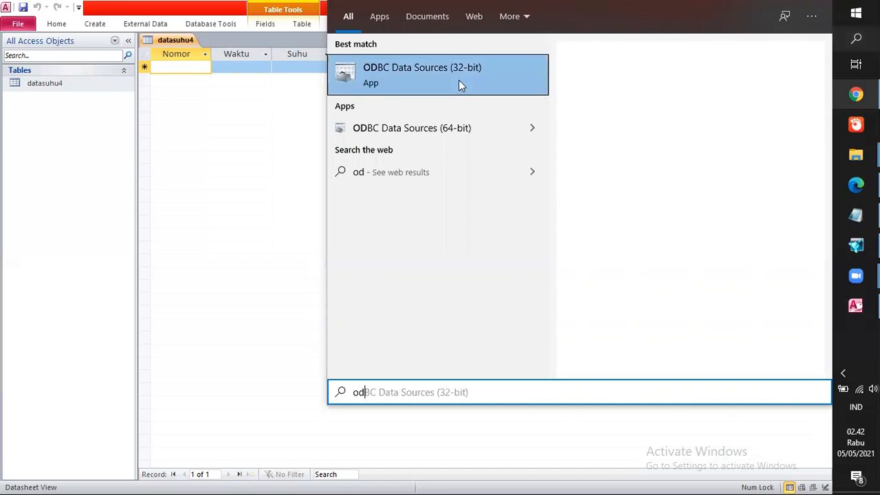
pyautogui.write('bc')
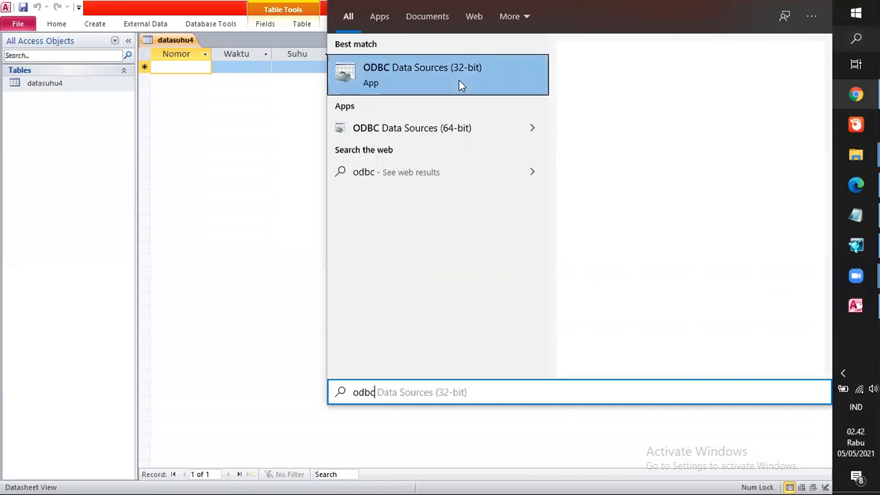
pyautogui.click(459, 80)
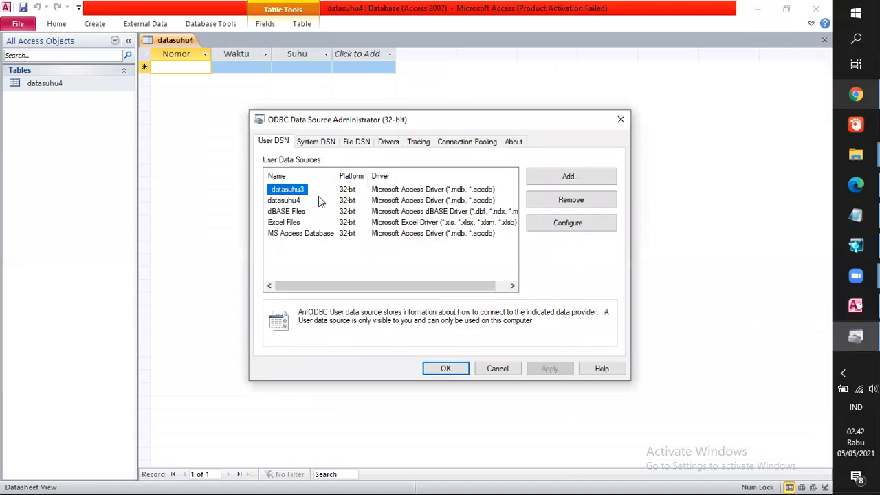
# Start adding a user data source with the Microsoft Access Driver (*.mdb, *.accdb) and name it datasuhu4
pyautogui.click(575, 180)
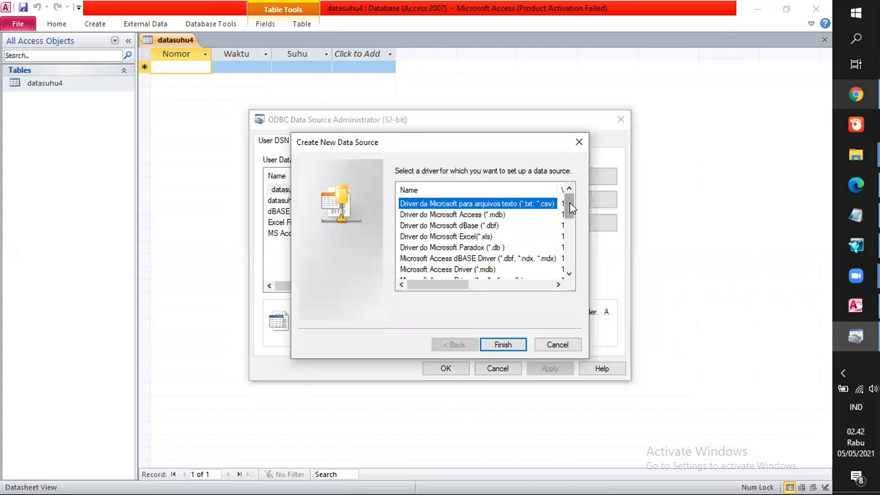
pyautogui.scroll(-1, 569, 202)
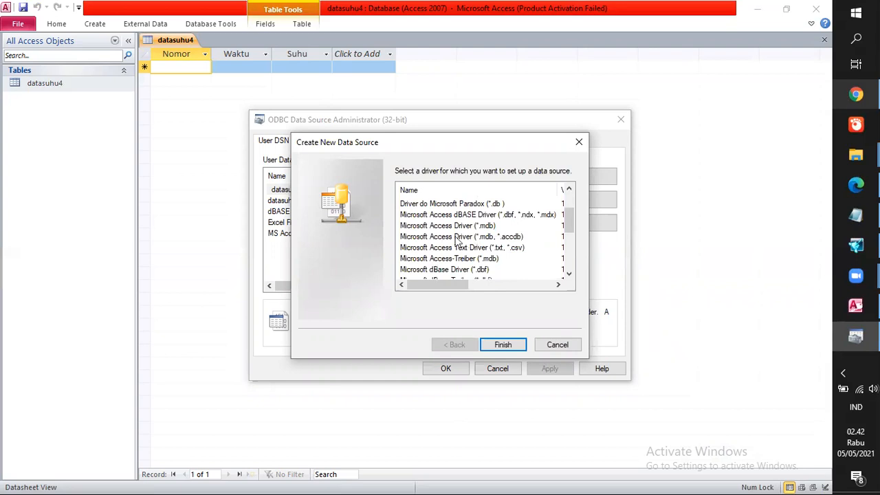
pyautogui.click(457, 237)
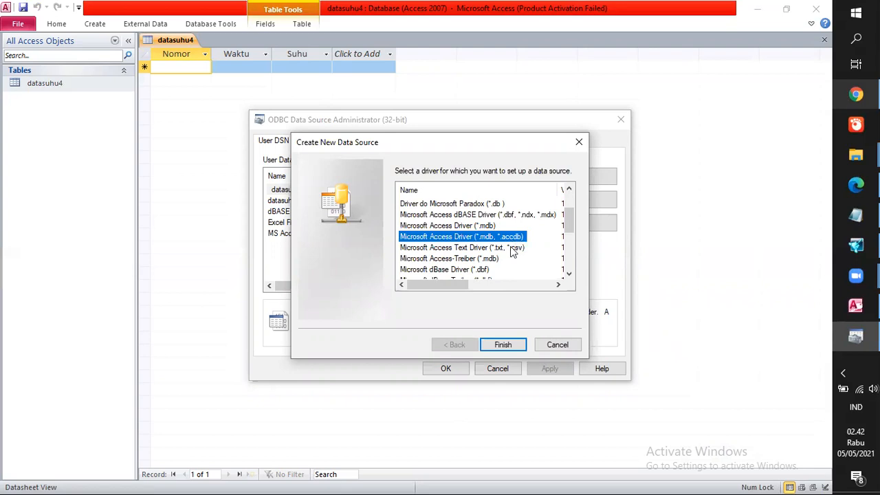
pyautogui.click(503, 345)
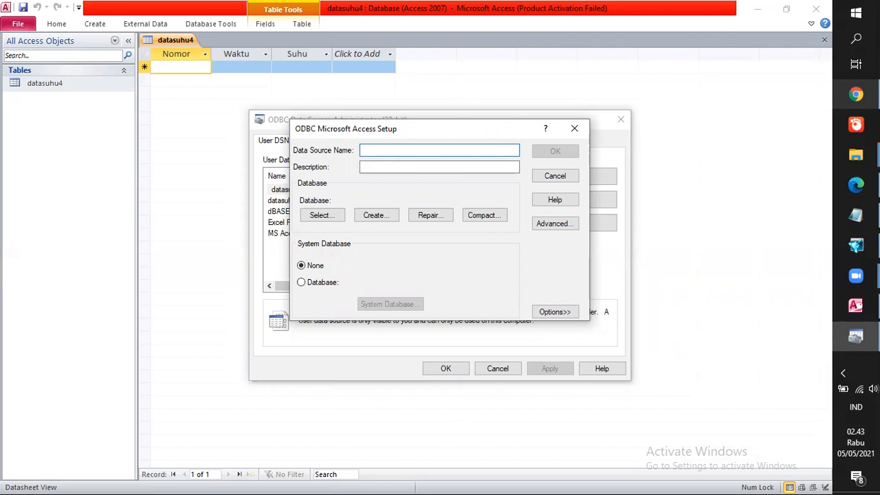
pyautogui.write('data')
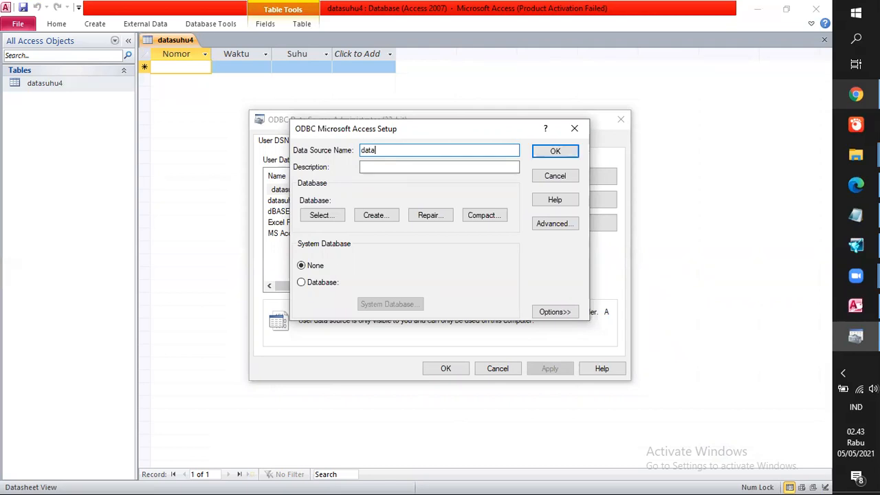
pyautogui.write('suhu4')
# Browse for the database in the Documents folder of the user's profile on drive C, and cancel the data source setup
pyautogui.click(326, 217)
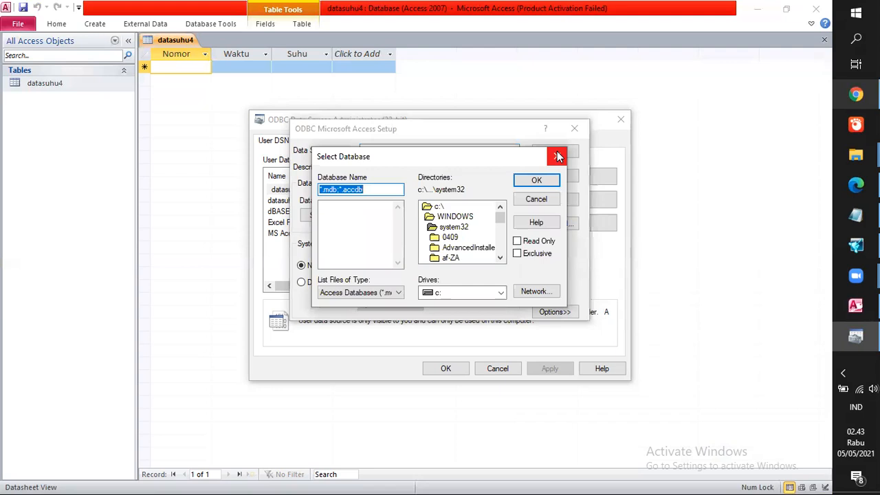
pyautogui.doubleClick(438, 207)
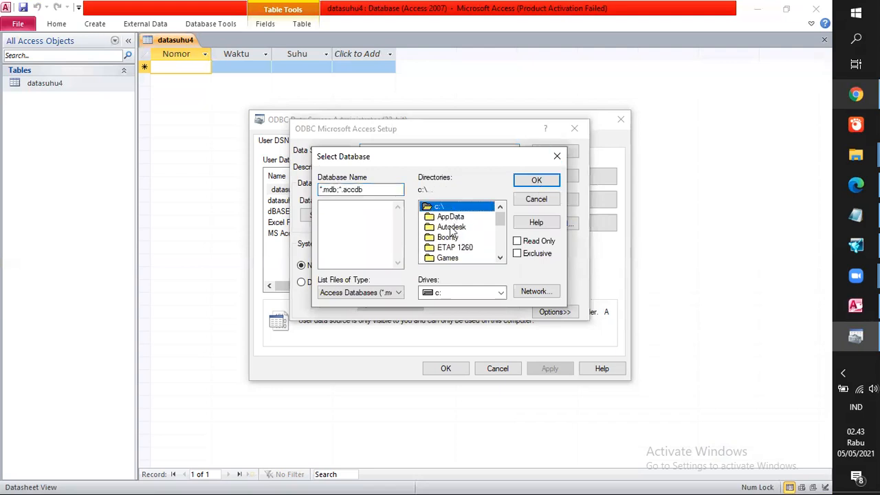
pyautogui.scroll(-1, 452, 238)
pyautogui.scroll(-2, 452, 244)
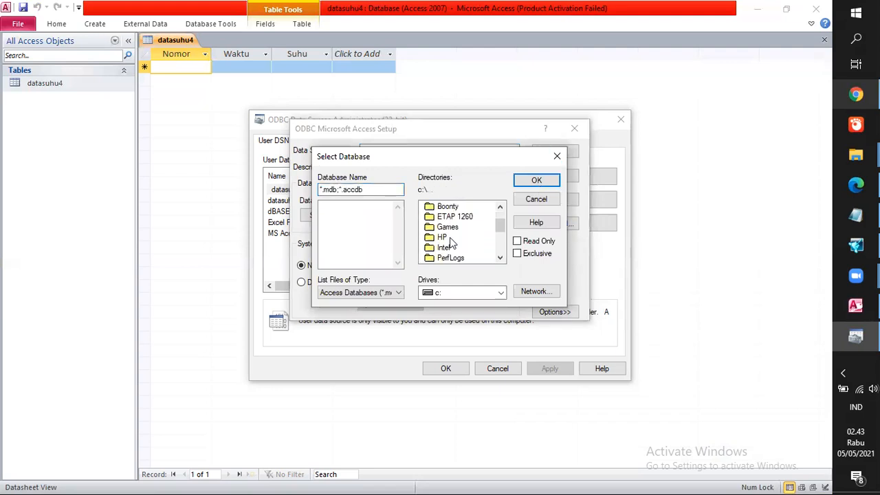
pyautogui.scroll(-3, 452, 241)
pyautogui.doubleClick(447, 237)
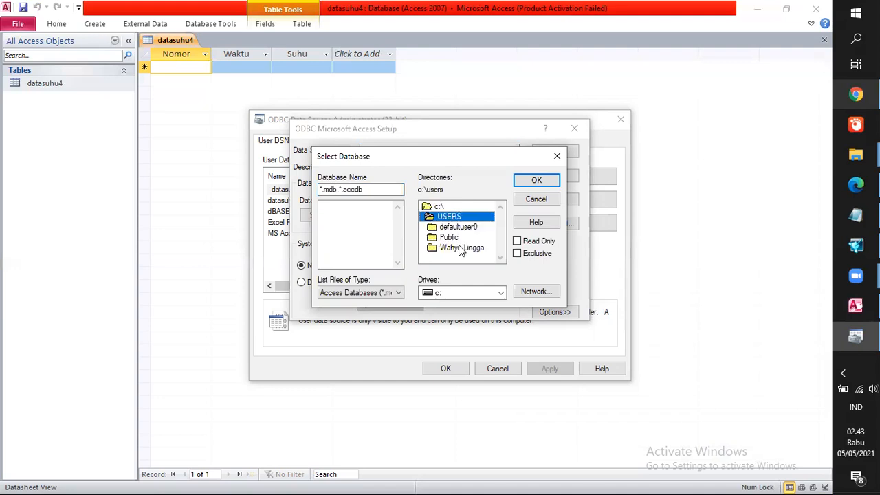
pyautogui.doubleClick(461, 248)
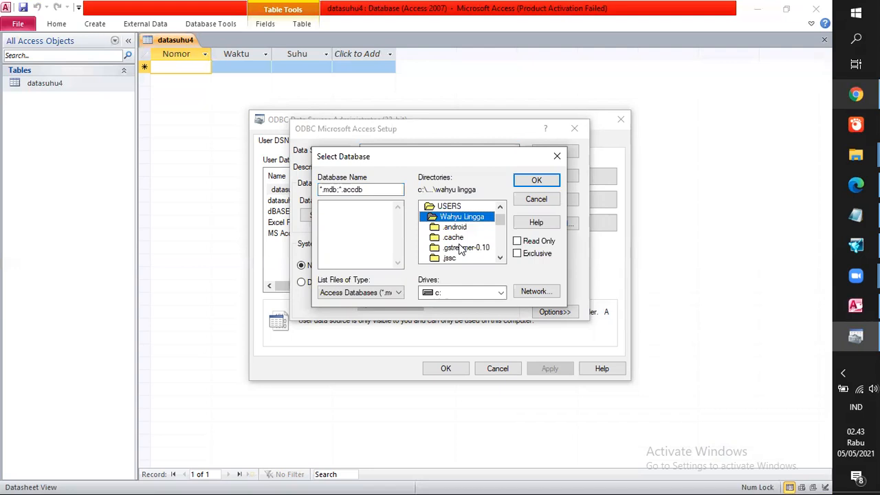
pyautogui.scroll(-3, 460, 249)
pyautogui.click(460, 217)
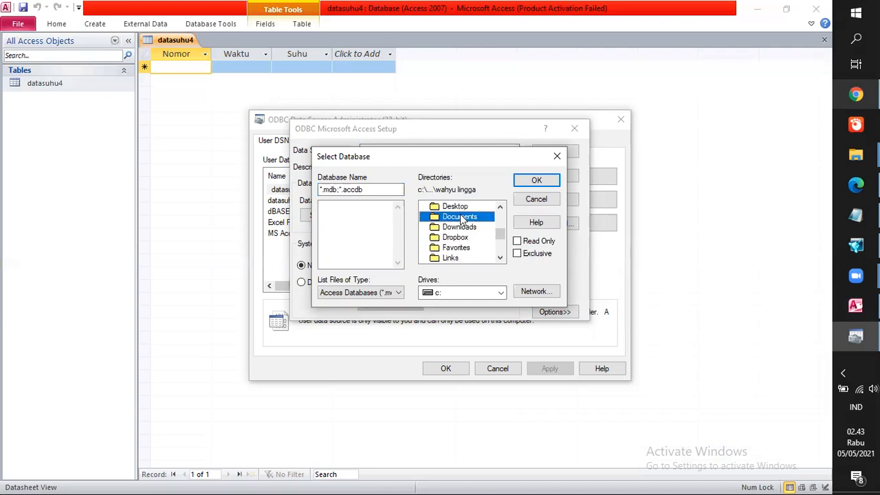
pyautogui.doubleClick(460, 217)
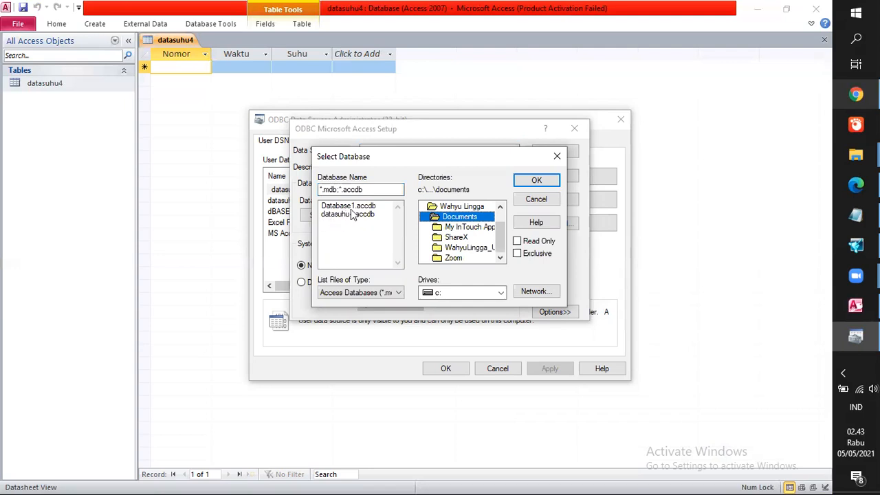
pyautogui.click(556, 157)
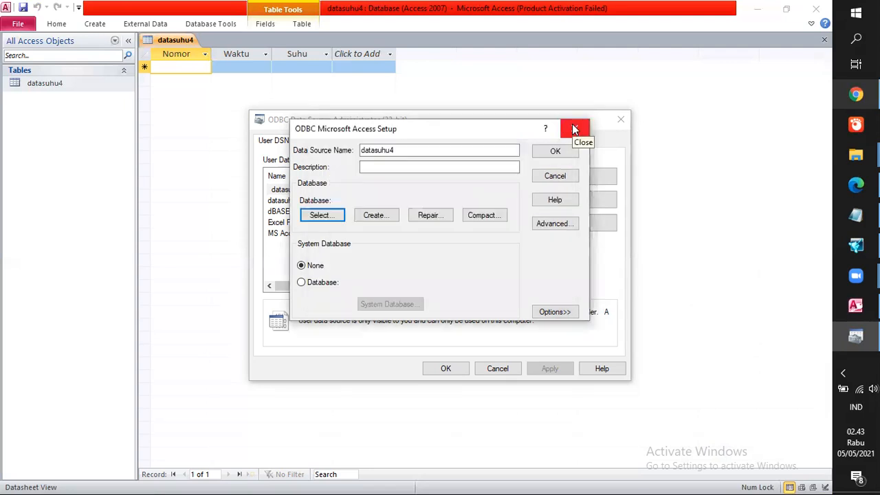
pyautogui.click(575, 129)
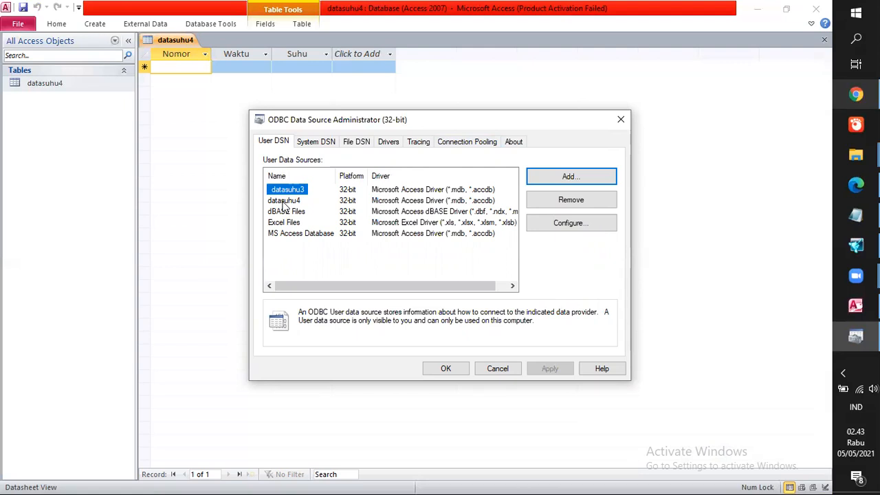
# Switch to InTouch WindowMaker with the scada1 window open
pyautogui.click(855, 248)
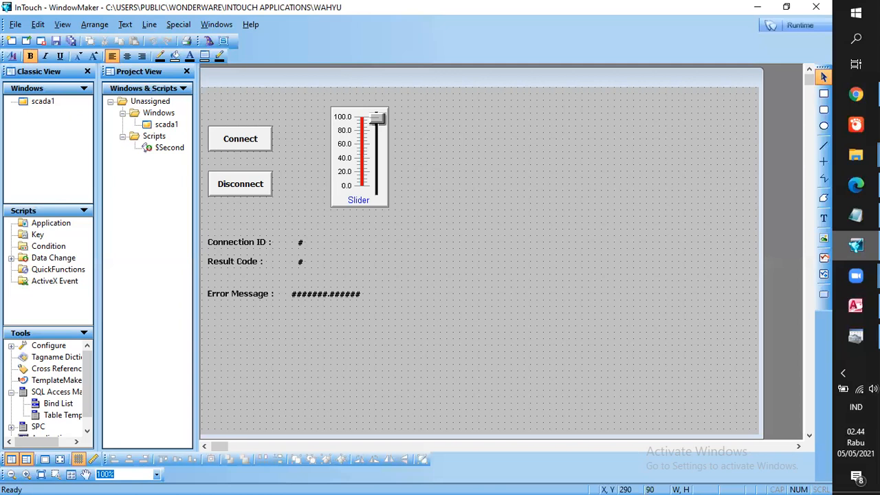
pyautogui.click(855, 306)
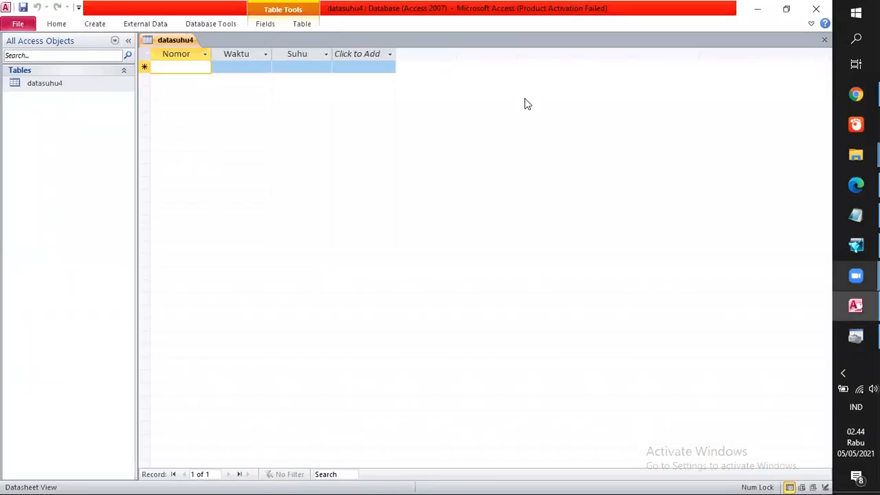
pyautogui.click(856, 245)
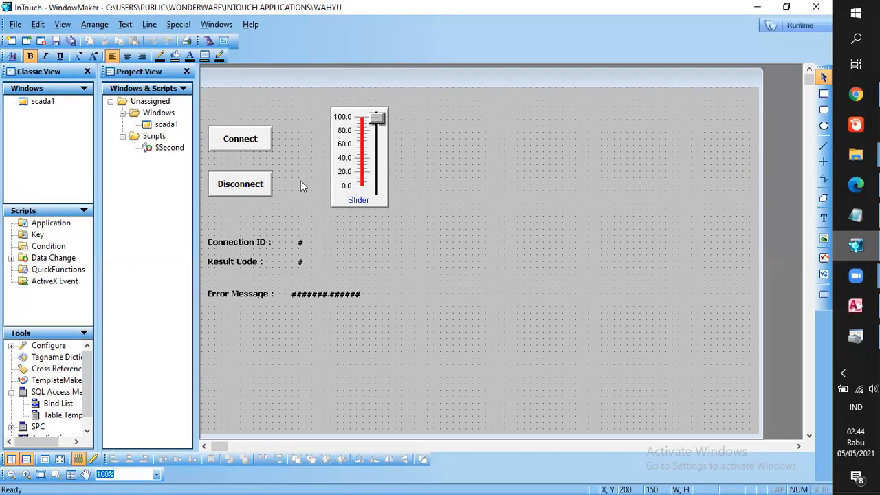
# Open the Tagname Dictionary and enter wwsuhu1 as the tagname
pyautogui.click(171, 27)
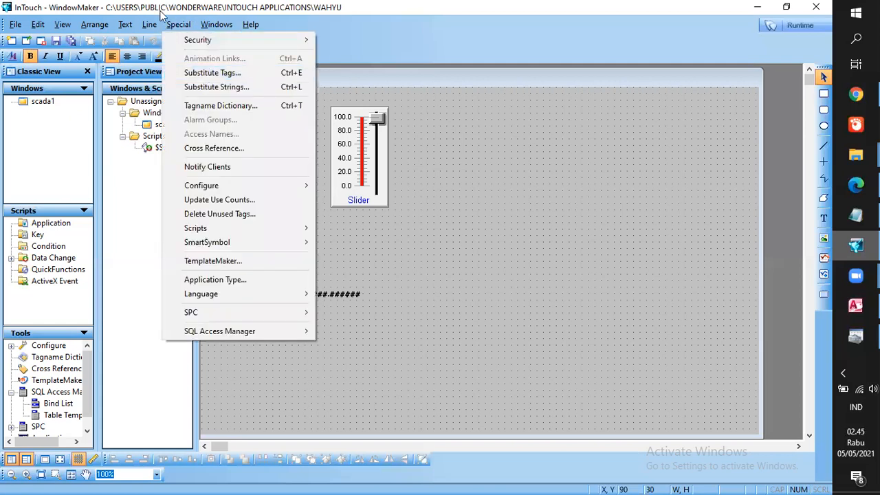
pyautogui.click(219, 109)
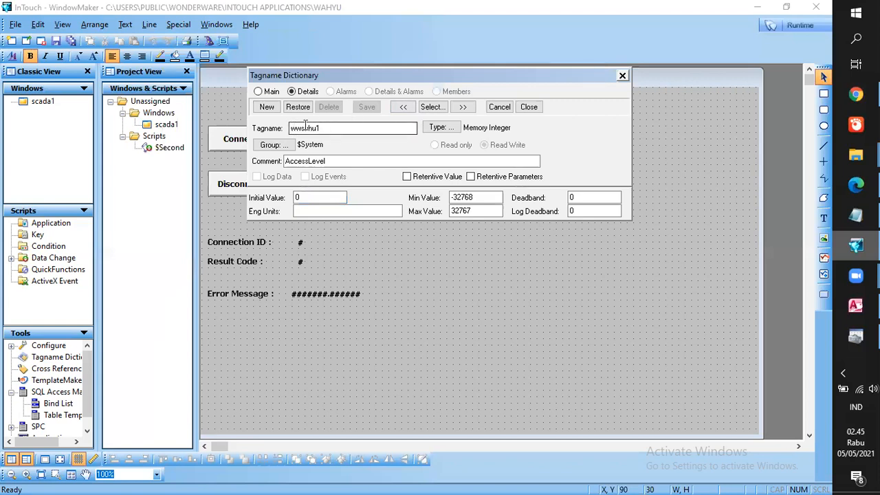
pyautogui.press('Tab')
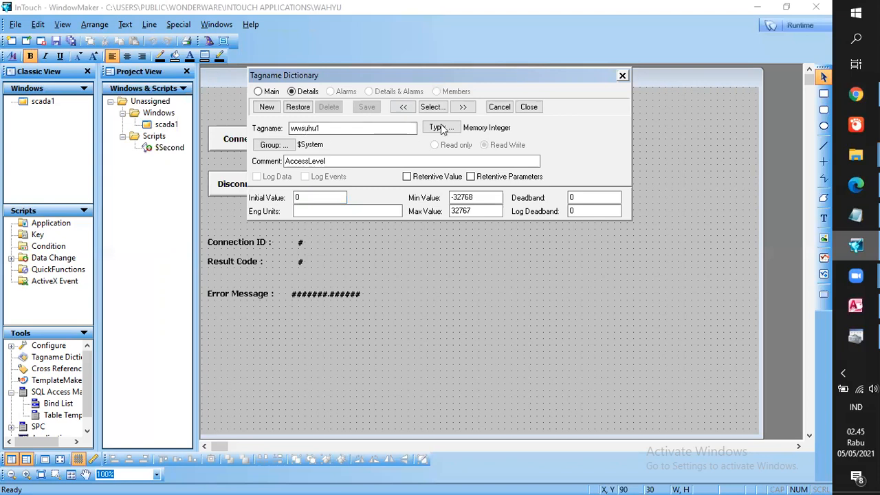
# Change the tagname in the Tagname Dictionary to wwnomor1
pyautogui.click(339, 126)
pyautogui.click(371, 130)
pyautogui.press('BackSpace')
pyautogui.press('BackSpace')
pyautogui.press('BackSpace')
pyautogui.press('BackSpace')
pyautogui.press('BackSpace')
pyautogui.write('nomor1')
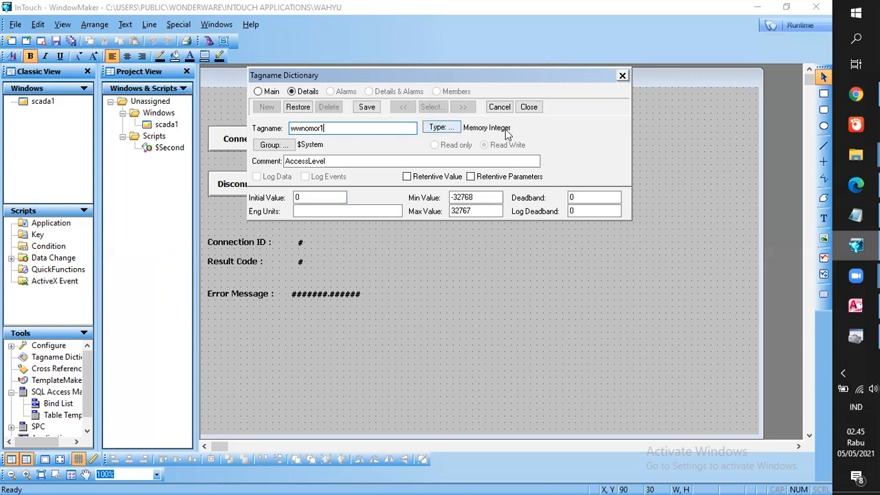
pyautogui.click(442, 130)
# Change the tagname to wwwaktu1, check the available tag types, and close the Tagname Dictionary without saving
pyautogui.click(376, 129)
pyautogui.press('BackSpace')
pyautogui.press('BackSpace')
pyautogui.press('BackSpace')
pyautogui.press('BackSpace')
pyautogui.press('BackSpace')
pyautogui.press('BackSpace')
pyautogui.write('waktu1')
pyautogui.click(454, 128)
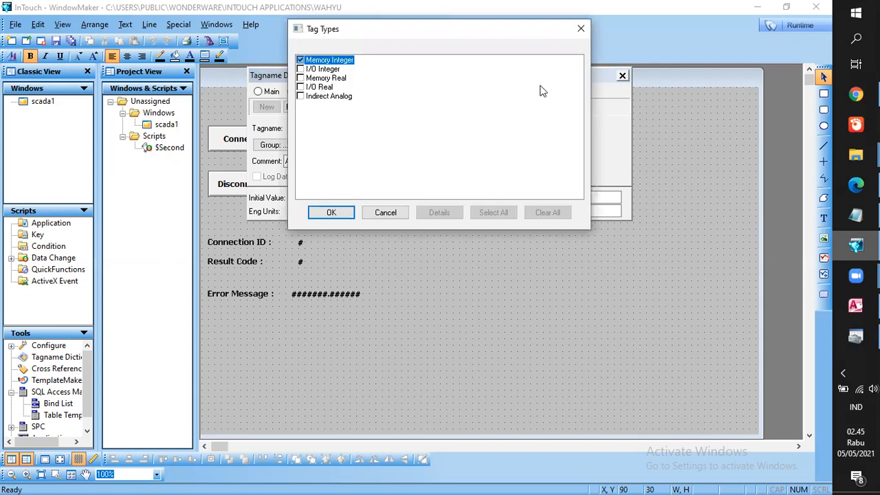
pyautogui.click(375, 209)
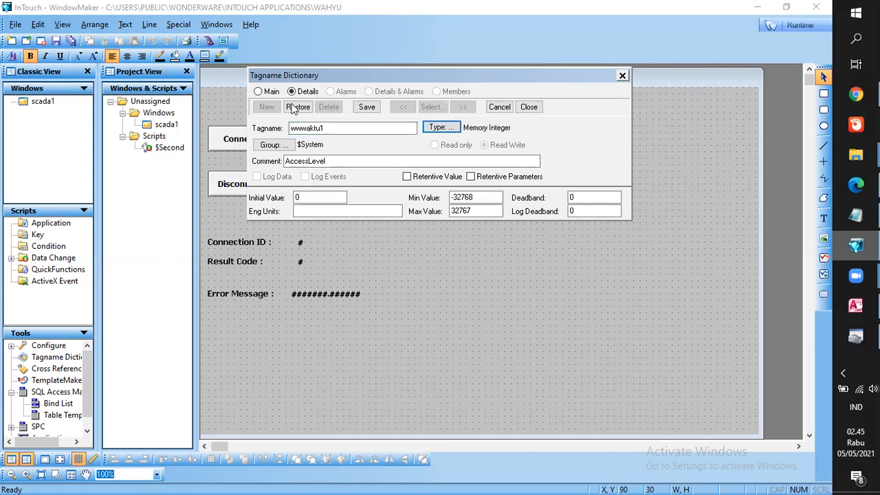
pyautogui.click(622, 75)
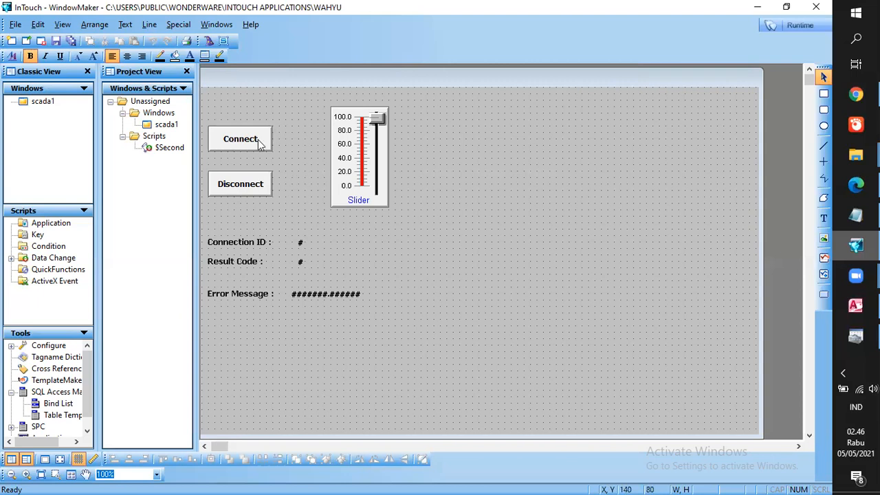
# Check the replacement string for the Connect button's label and accept it as Connect
pyautogui.click(259, 142)
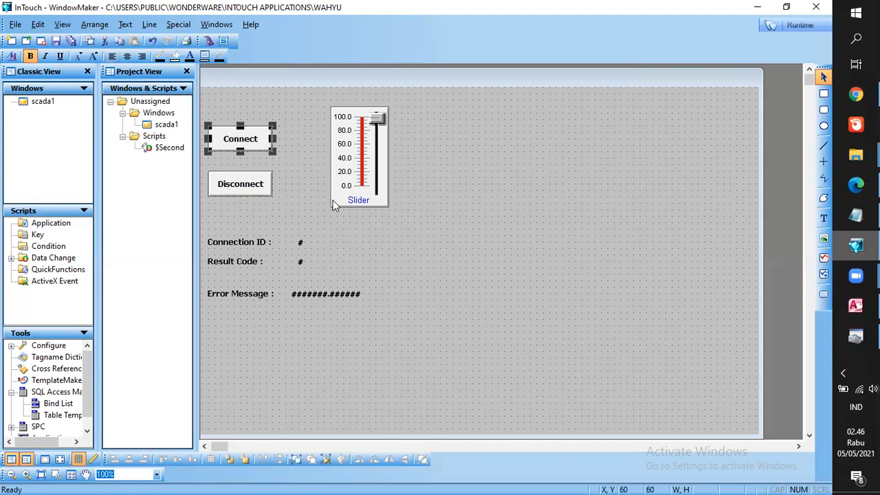
pyautogui.rightClick(243, 145)
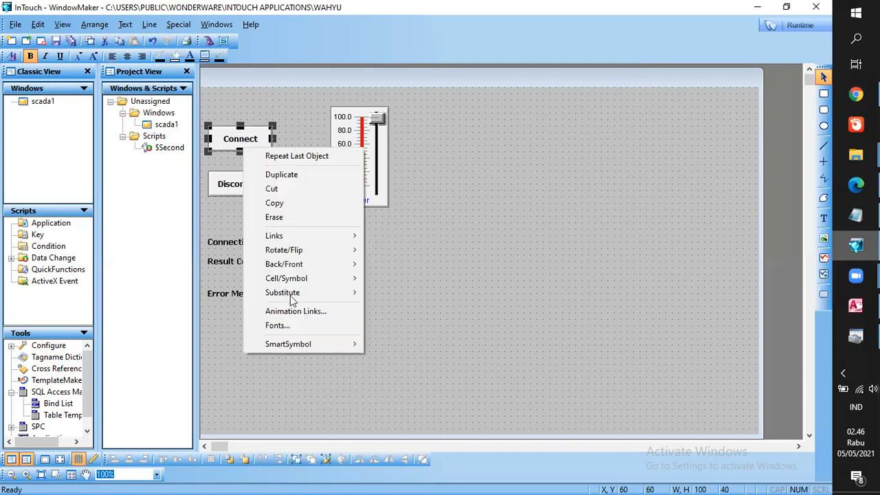
pyautogui.moveTo(285, 292)
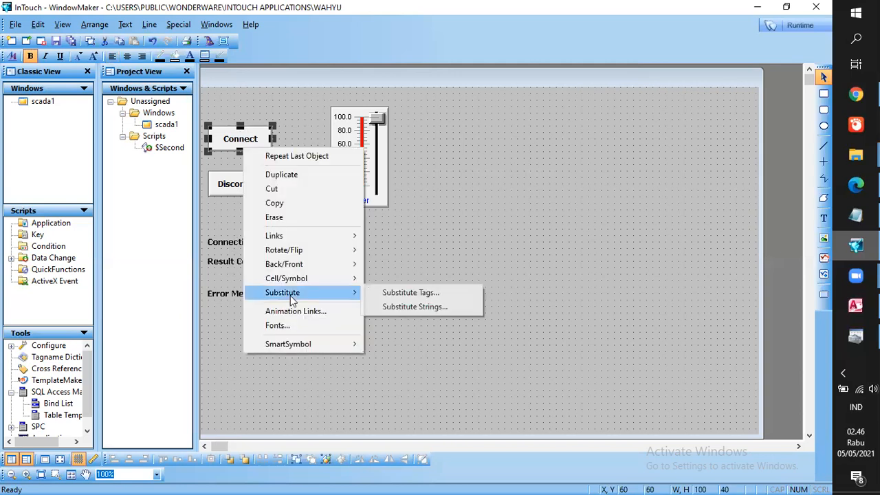
pyautogui.click(405, 308)
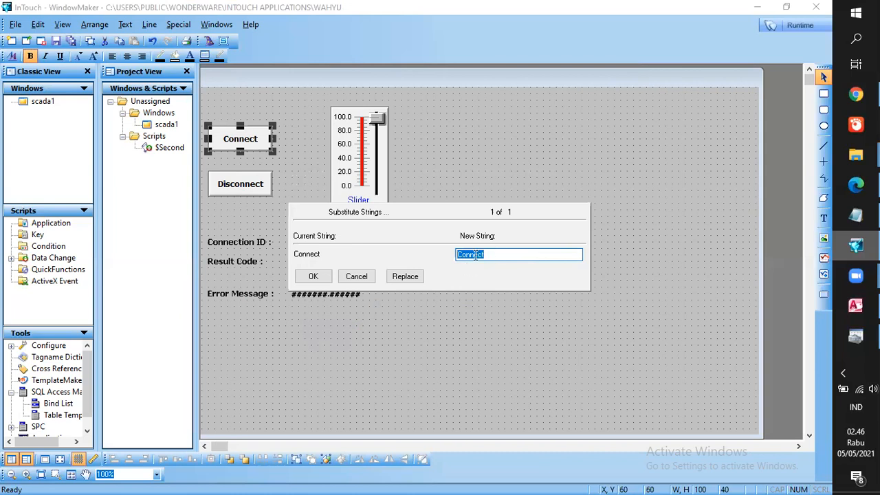
pyautogui.press('Tab')
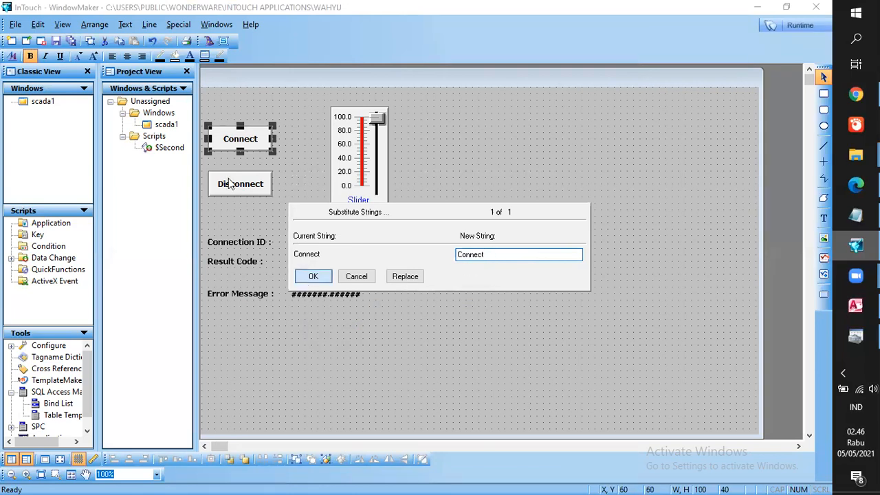
pyautogui.press('Return')
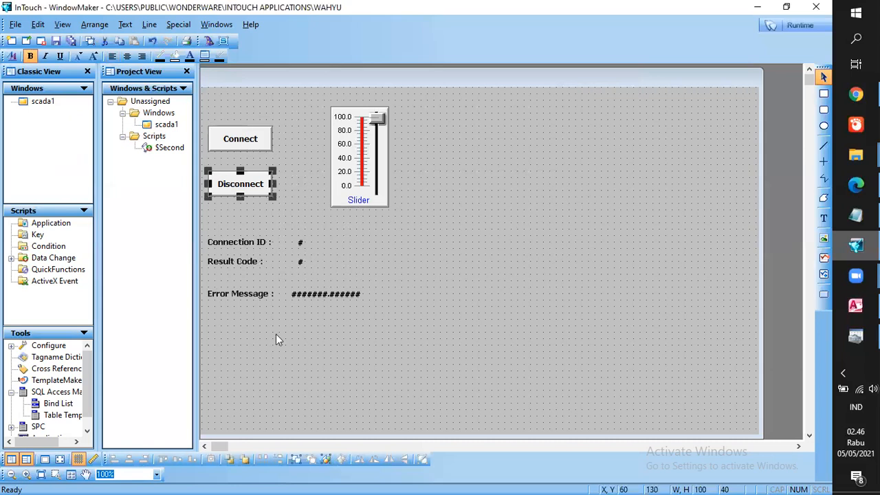
# Check the replacement string for the Disconnect button's label and accept it as Disconnect
pyautogui.rightClick(229, 177)
pyautogui.moveTo(296, 323)
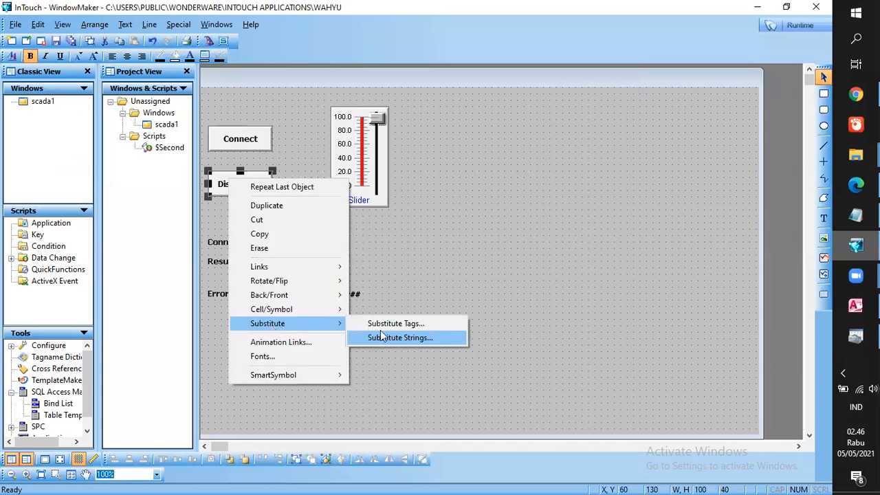
pyautogui.click(382, 337)
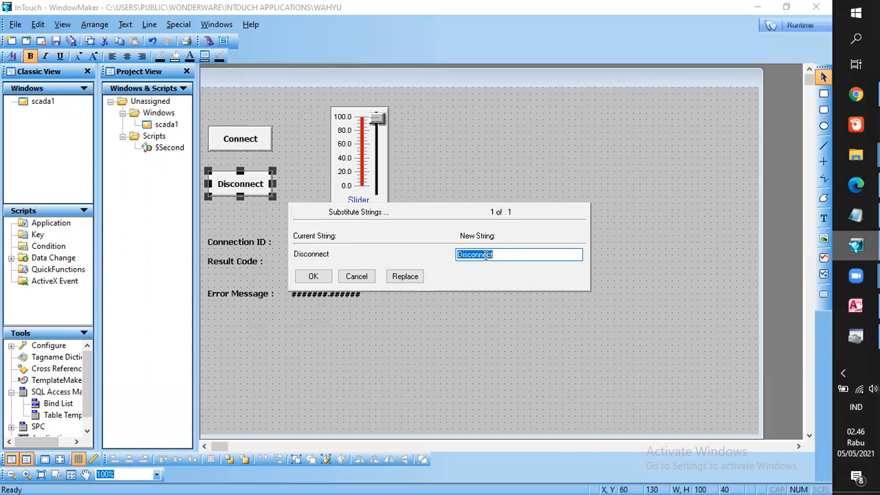
pyautogui.click(313, 277)
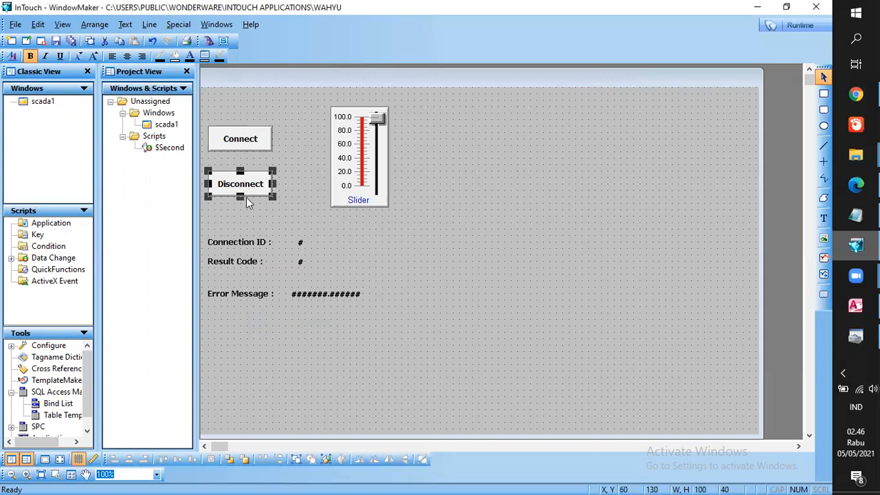
# Compare the Datasuhu bind list's tagname and column pairs with the datasuhu4 table in Access, then return to WindowMaker and close the bind list
pyautogui.click(59, 405)
pyautogui.doubleClick(58, 406)
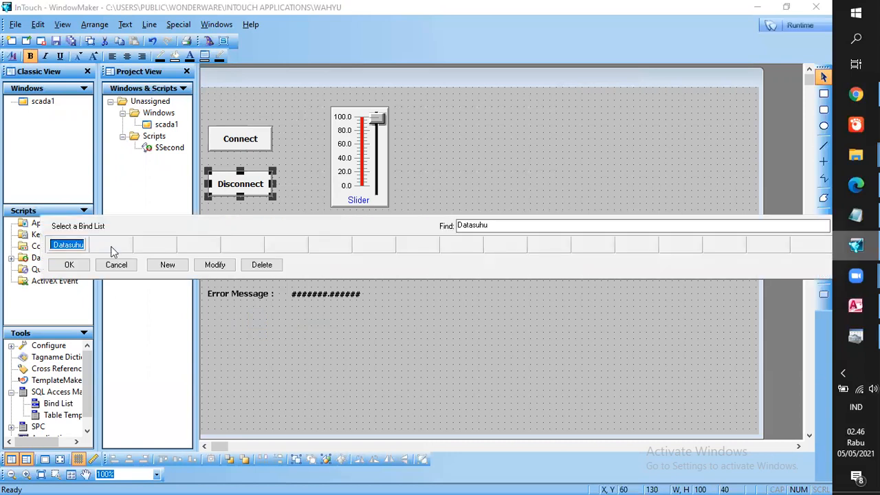
pyautogui.click(215, 265)
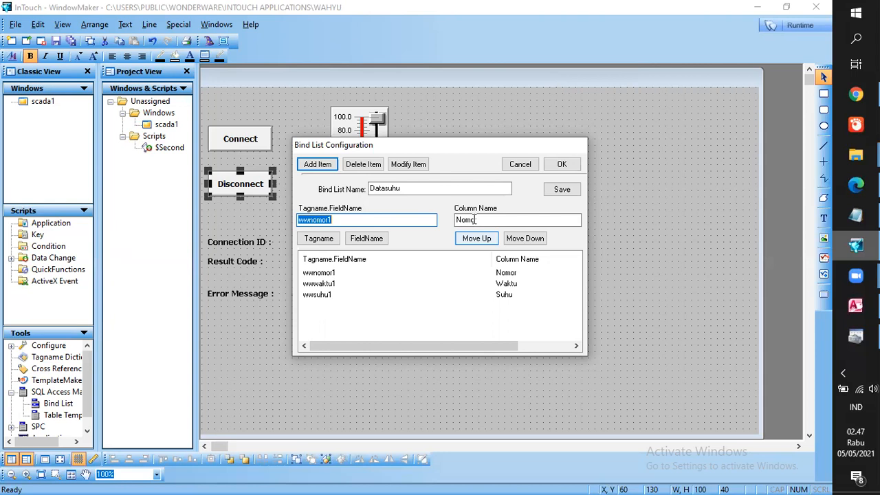
pyautogui.click(483, 237)
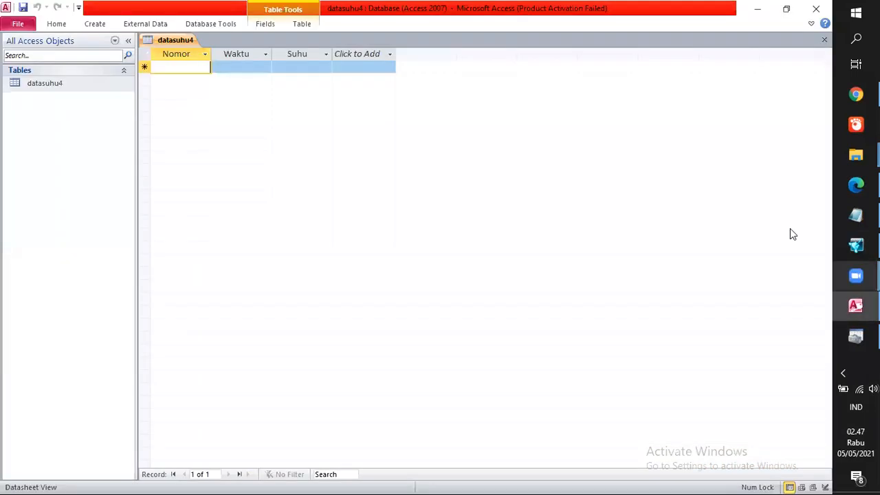
pyautogui.click(852, 250)
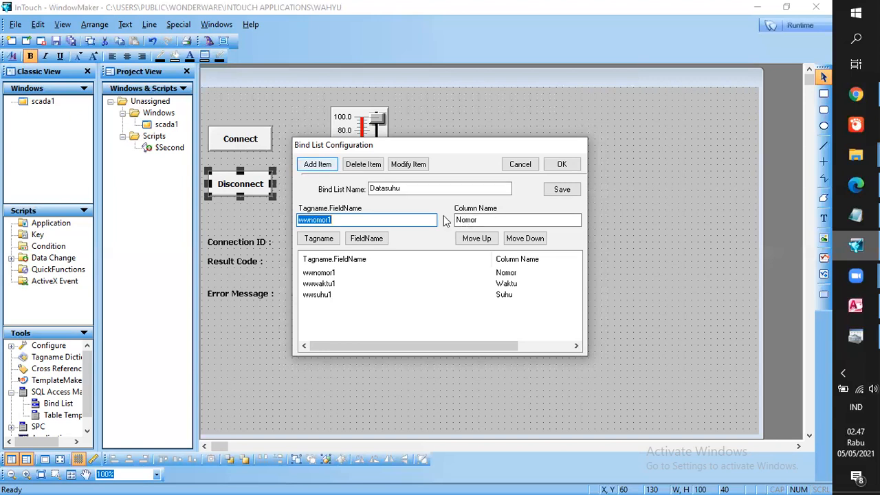
pyautogui.click(561, 166)
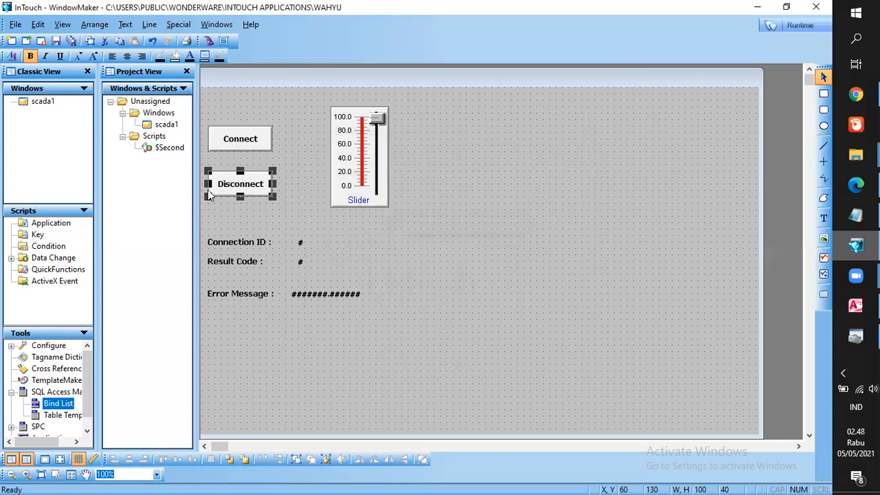
pyautogui.click(300, 243)
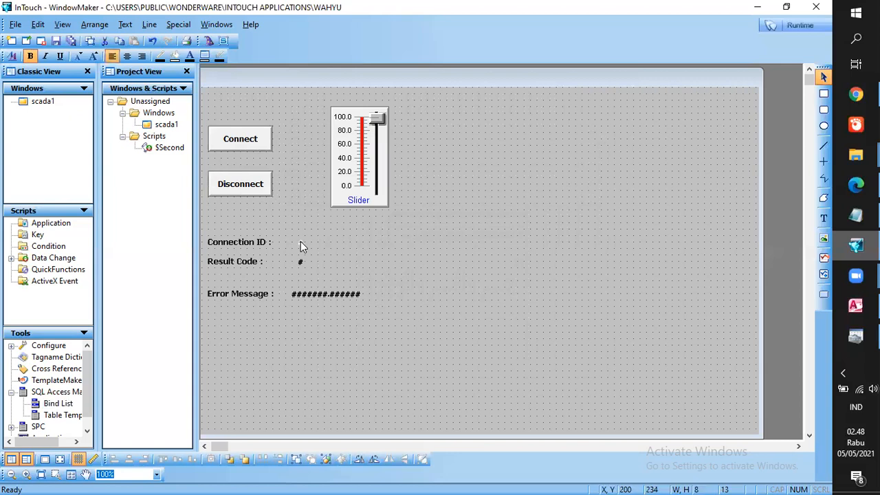
pyautogui.rightClick(301, 240)
pyautogui.click(302, 242)
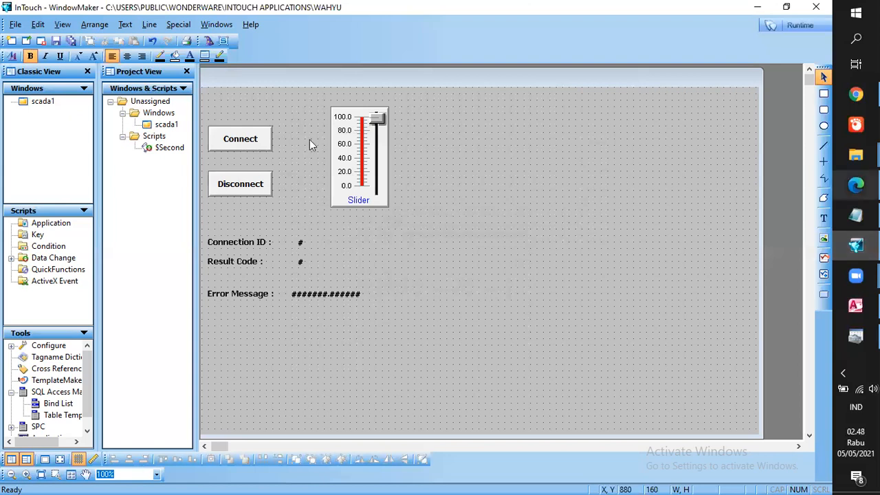
# Review the Connect button's touch action script, checking the SQLConnect call and its DSN name, and close its animation links
pyautogui.click(245, 143)
pyautogui.doubleClick(245, 143)
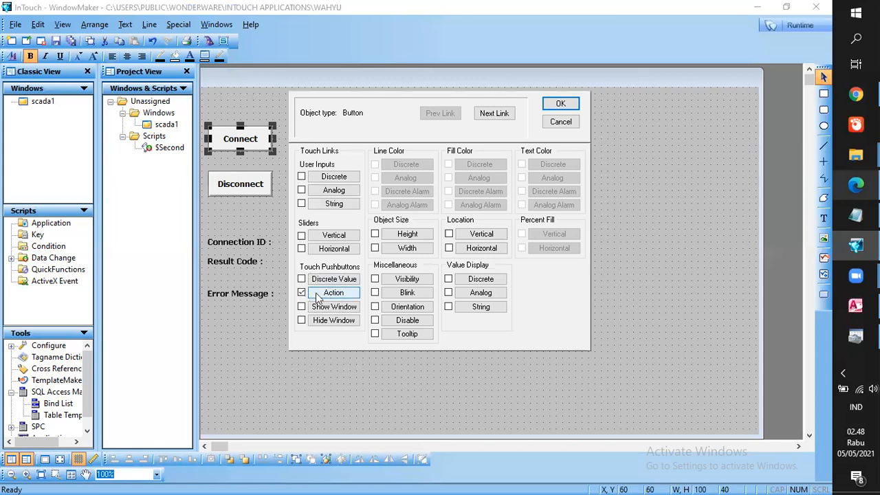
pyautogui.click(318, 293)
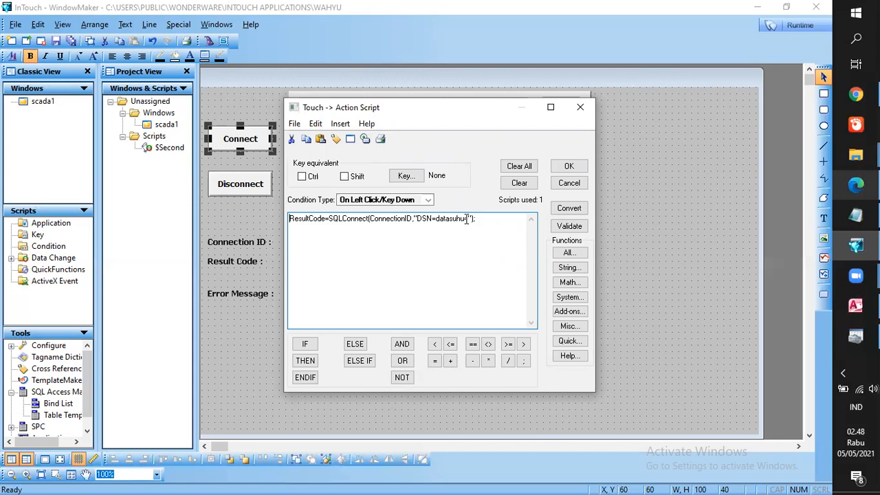
pyautogui.click(467, 218)
pyautogui.write('4')
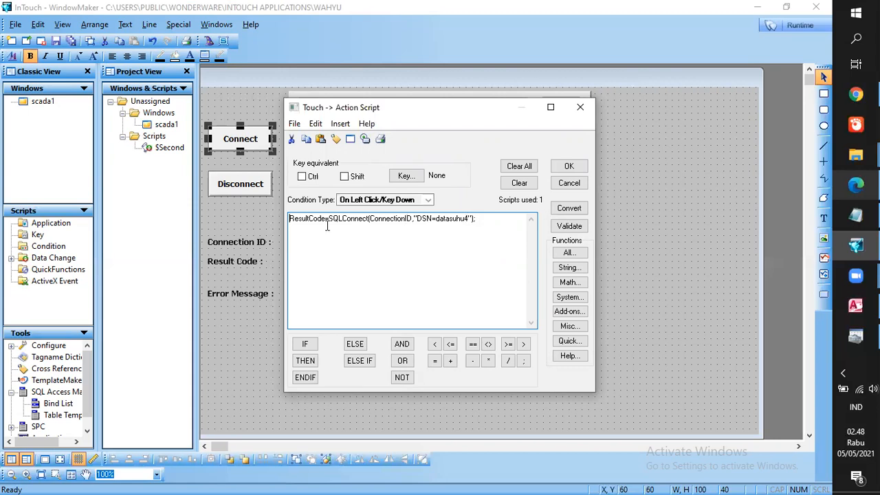
pyautogui.click(569, 167)
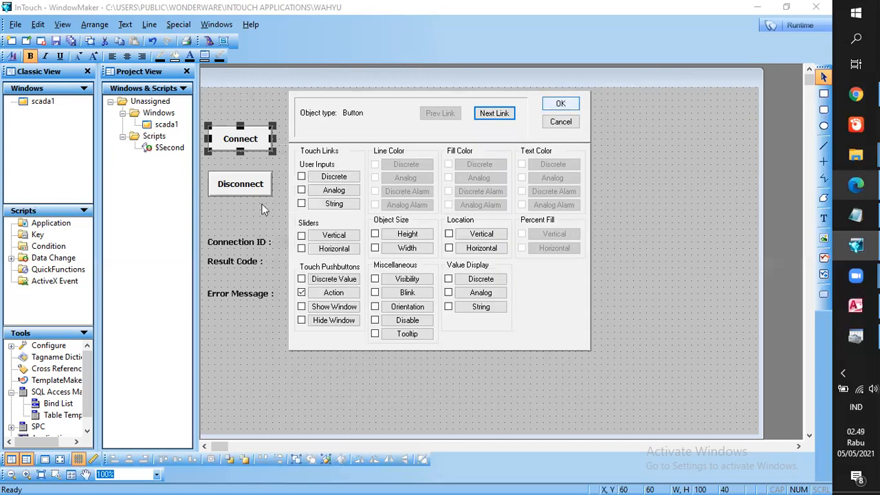
pyautogui.press('Return')
# Review the Disconnect button's touch action script with its SQLDisconnect call, and close its animation links
pyautogui.doubleClick(225, 183)
pyautogui.click(327, 293)
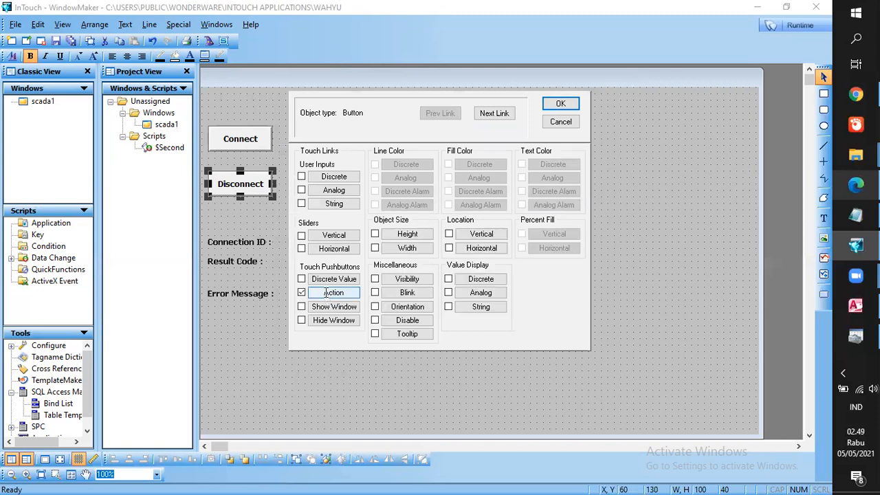
pyautogui.click(327, 294)
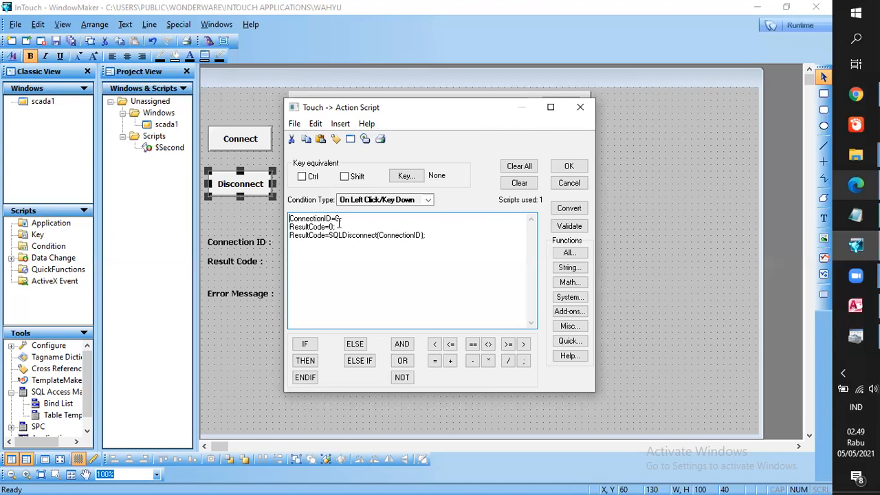
pyautogui.click(569, 110)
pyautogui.click(570, 112)
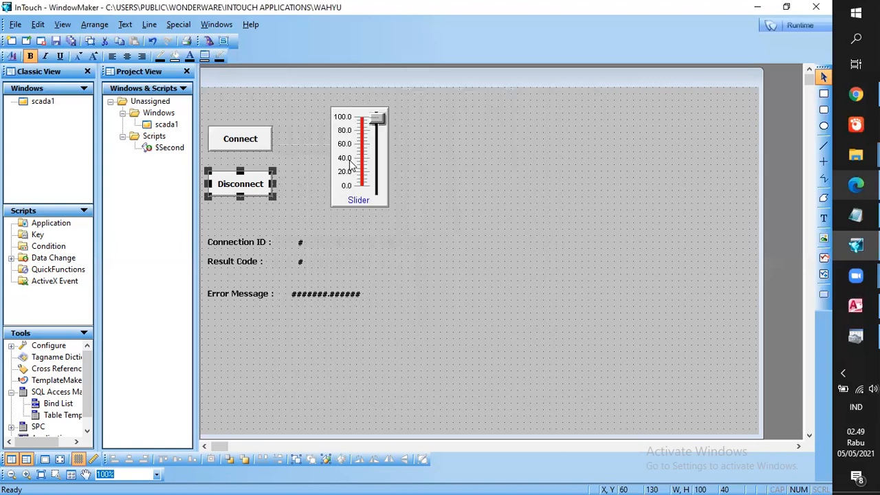
# Check the slider's assigned tagname and its tag type in the Tagname Dictionary, and close both dialogs
pyautogui.doubleClick(356, 161)
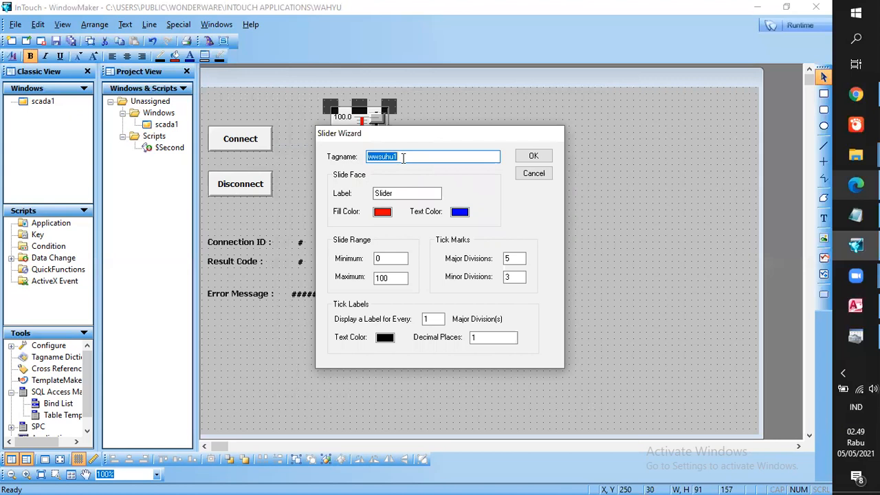
pyautogui.doubleClick(404, 158)
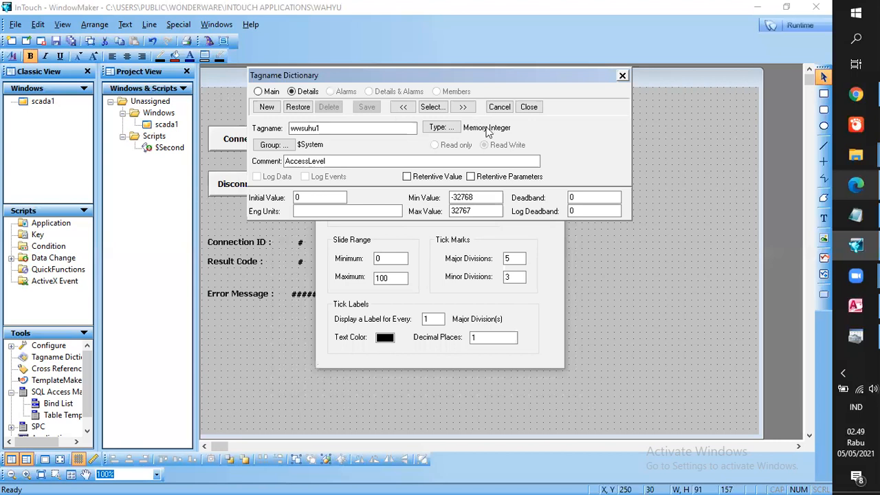
pyautogui.click(622, 76)
pyautogui.click(534, 160)
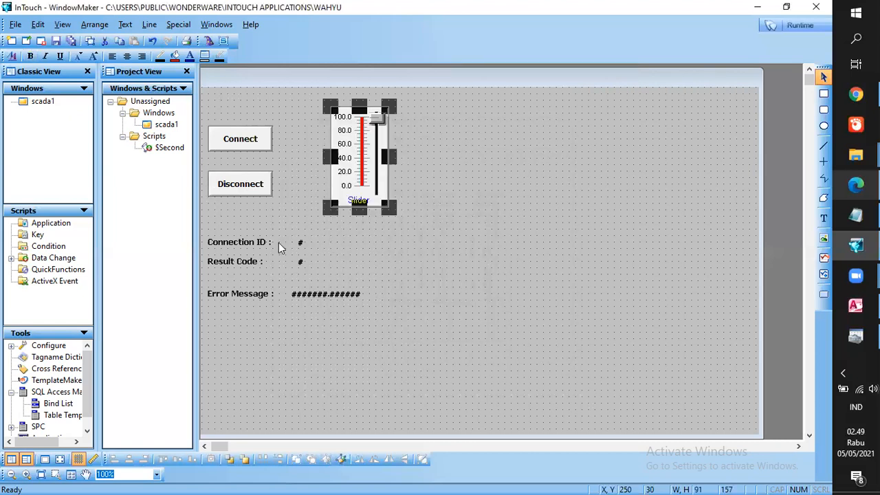
# Check the string value display expression of the Error Message placeholder text and close its animation links
pyautogui.doubleClick(307, 293)
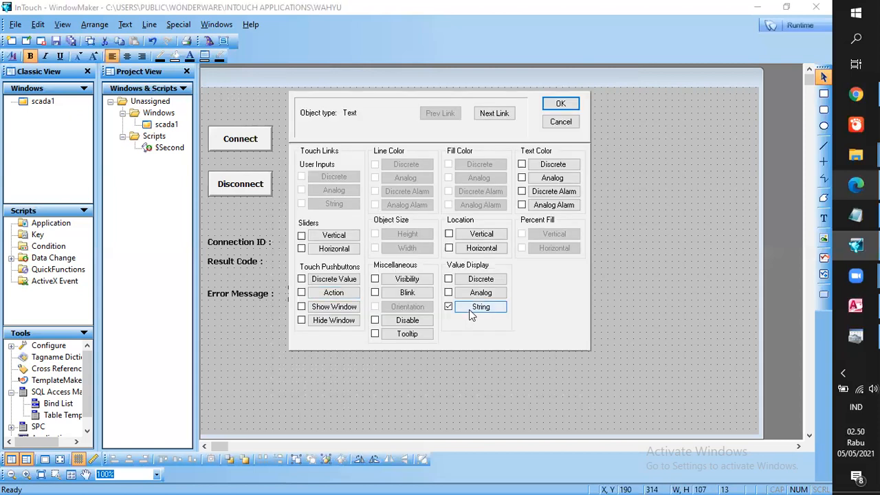
pyautogui.click(469, 309)
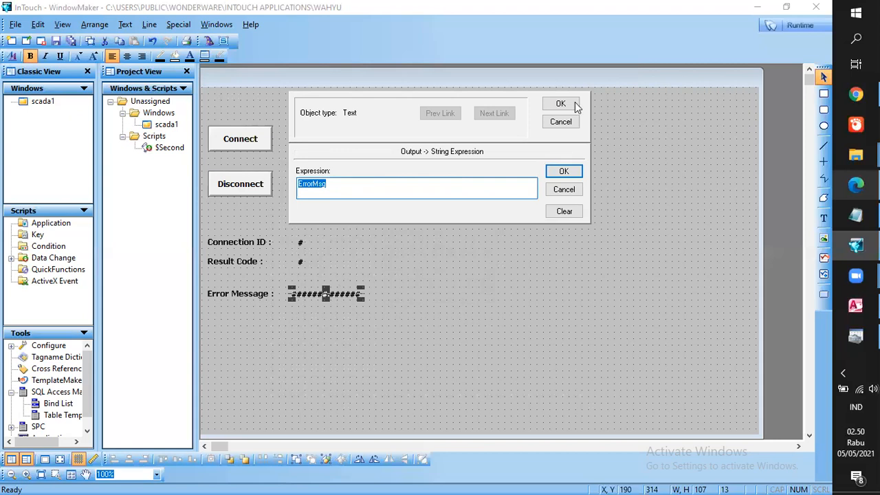
pyautogui.click(562, 171)
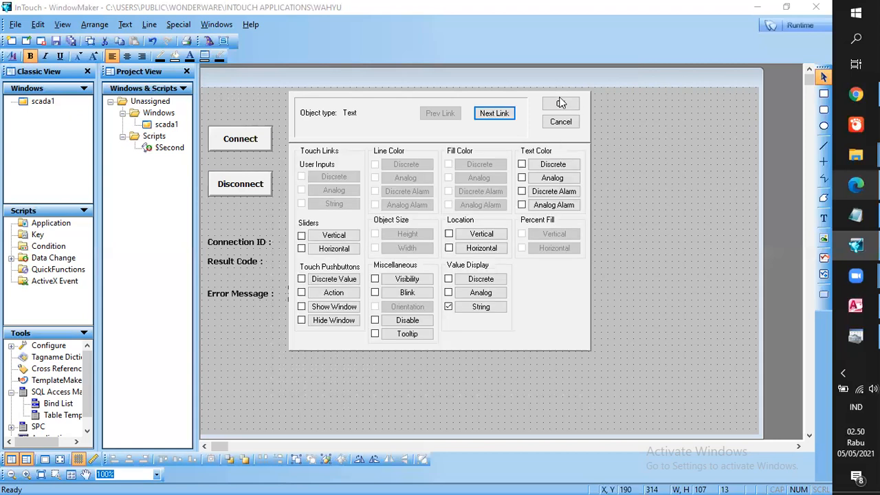
pyautogui.click(561, 103)
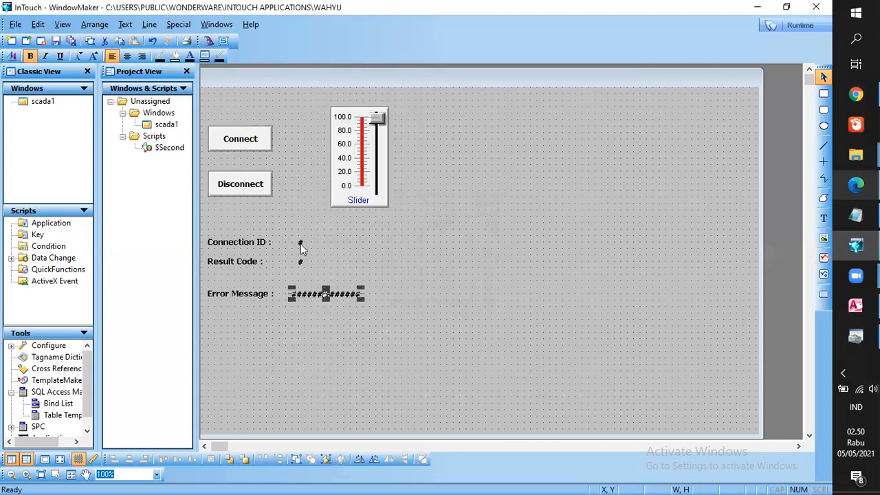
# Check the analog value display expression of the Connection ID placeholder and close its animation links
pyautogui.doubleClick(301, 244)
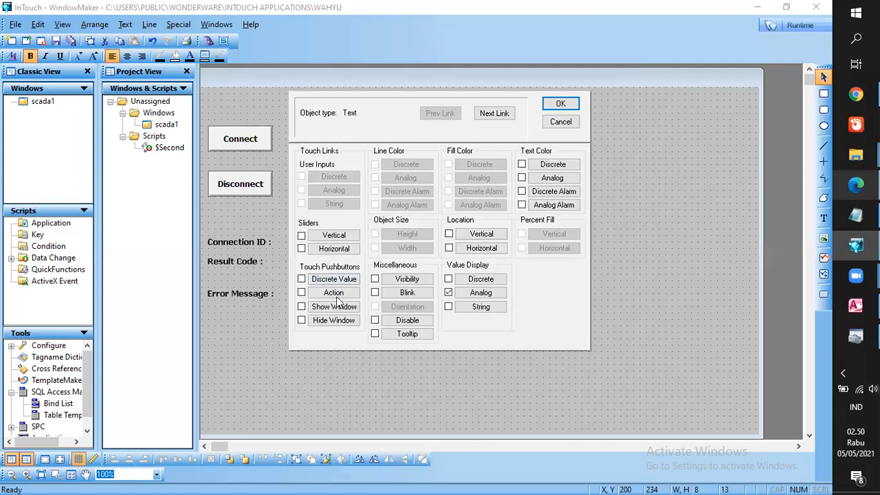
pyautogui.click(470, 294)
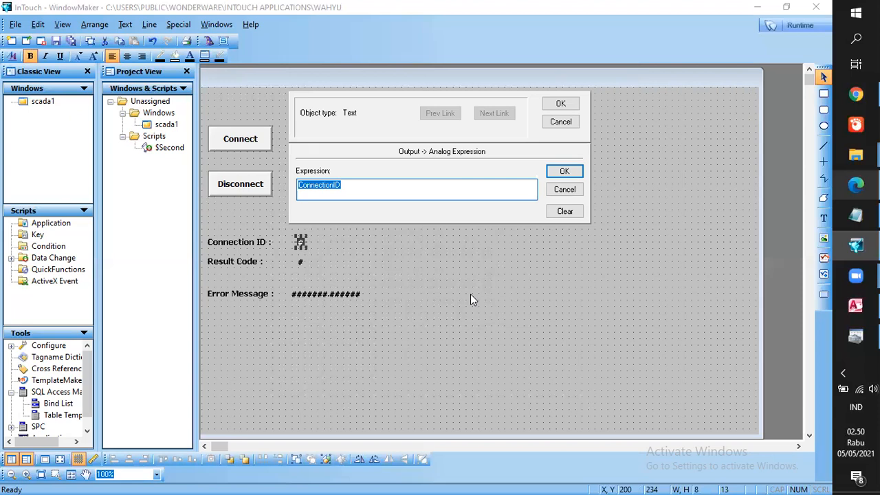
pyautogui.click(562, 171)
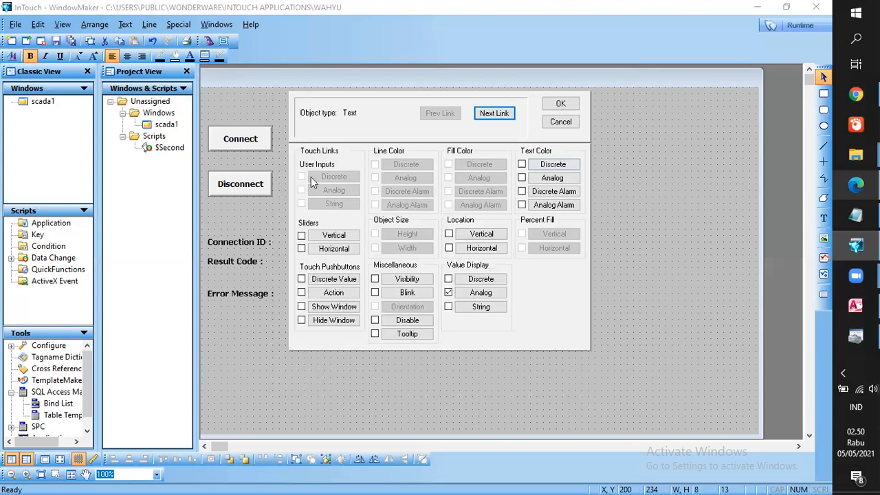
pyautogui.press('Return')
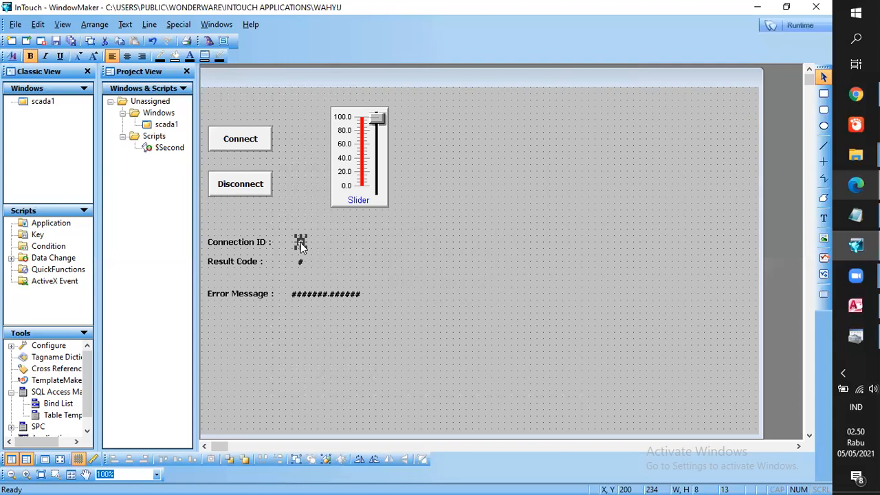
pyautogui.click(256, 207)
# Check the analog value display expression of the Result Code placeholder and close its animation links
pyautogui.doubleClick(300, 261)
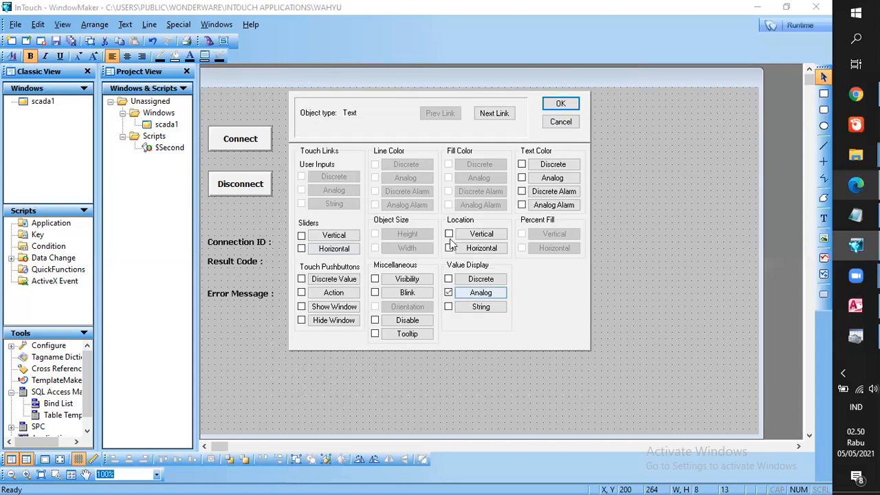
pyautogui.click(479, 293)
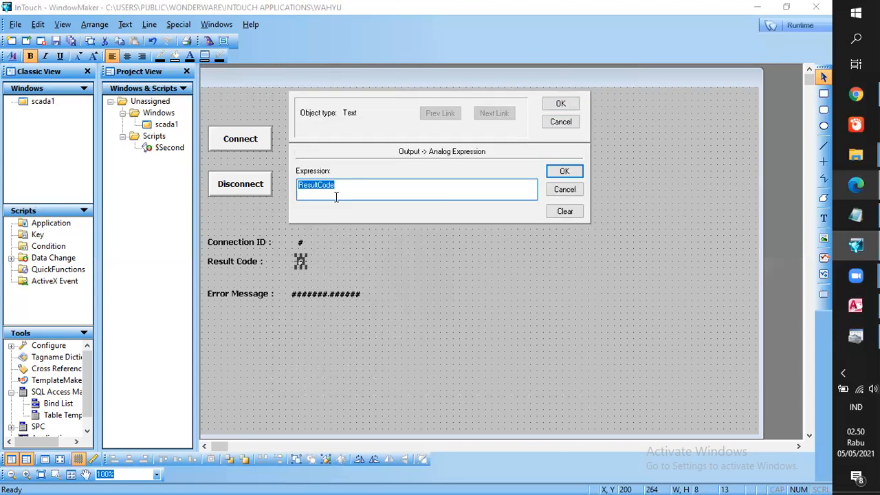
pyautogui.click(563, 172)
pyautogui.click(561, 104)
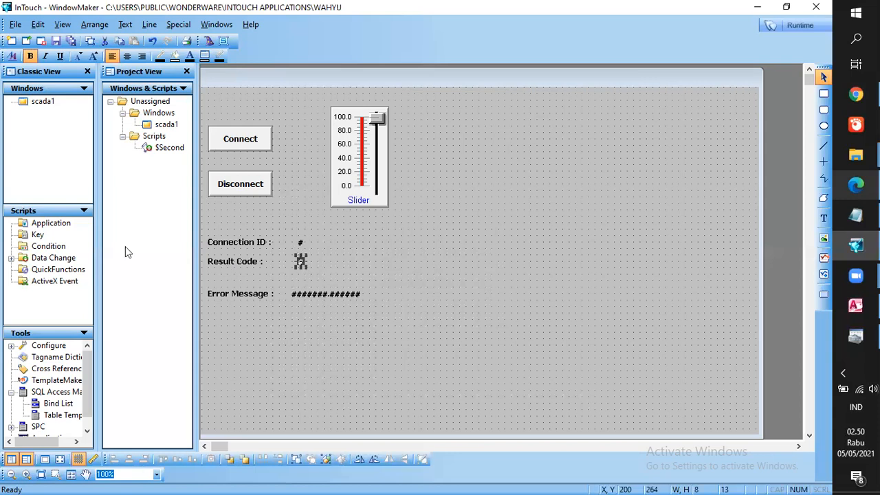
# Review the $Second data change script with its SQLSelect and SQLInsert calls, and close the script editor
pyautogui.click(64, 260)
pyautogui.doubleClick(65, 260)
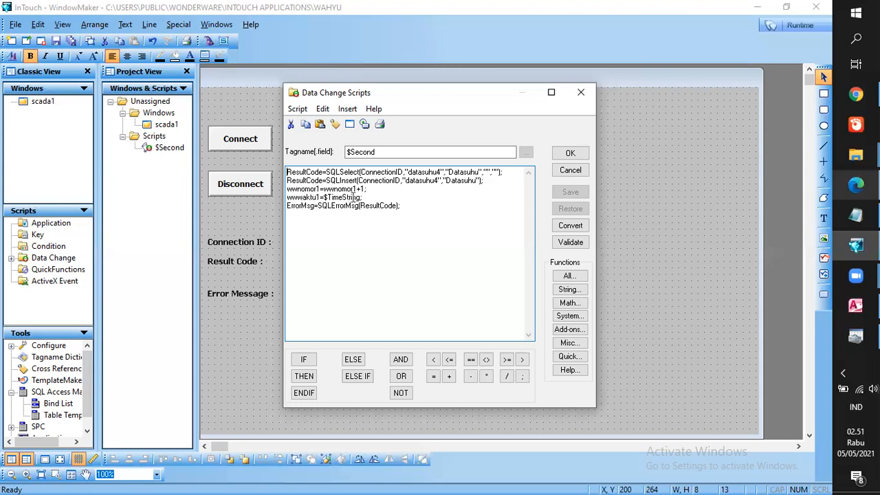
pyautogui.click(569, 154)
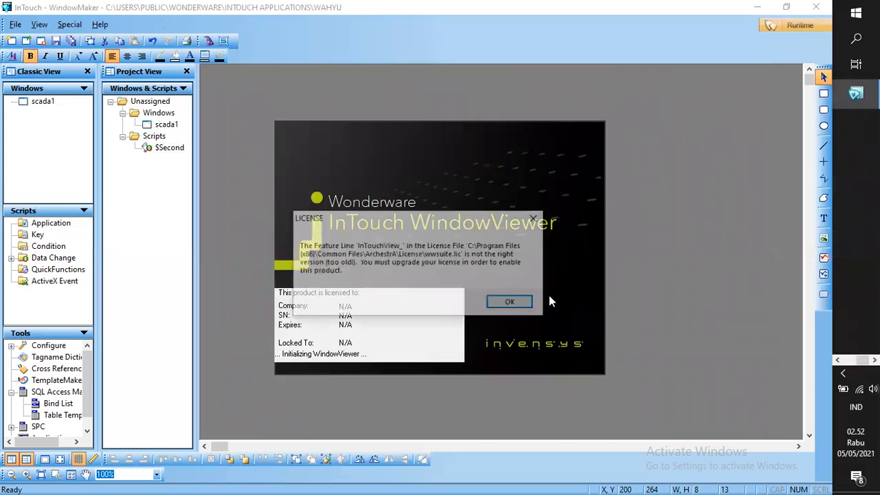
# Launch the application in WindowViewer in demo mode, ignoring the missing license and acknowledging the startup notices
pyautogui.click(512, 303)
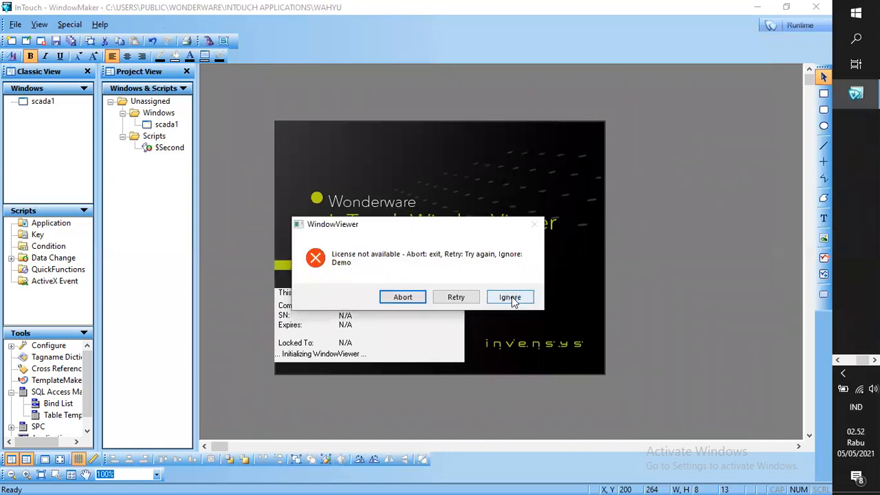
pyautogui.click(511, 297)
pyautogui.click(509, 297)
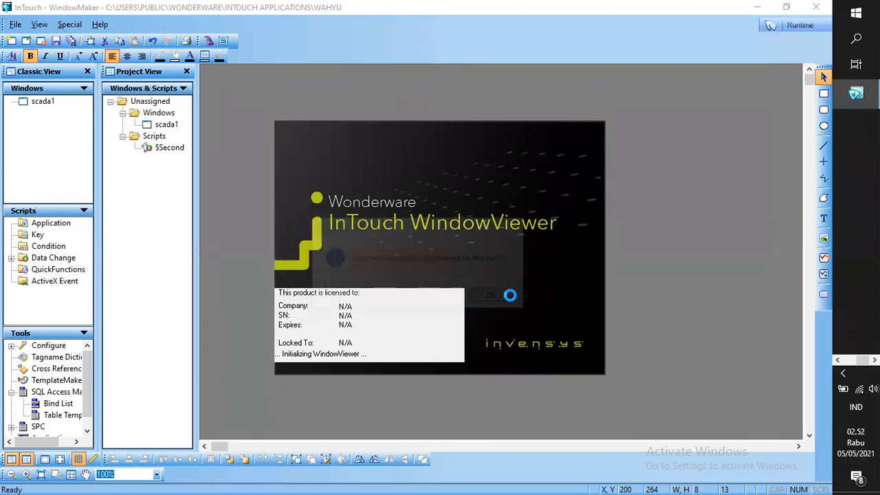
pyautogui.click(509, 295)
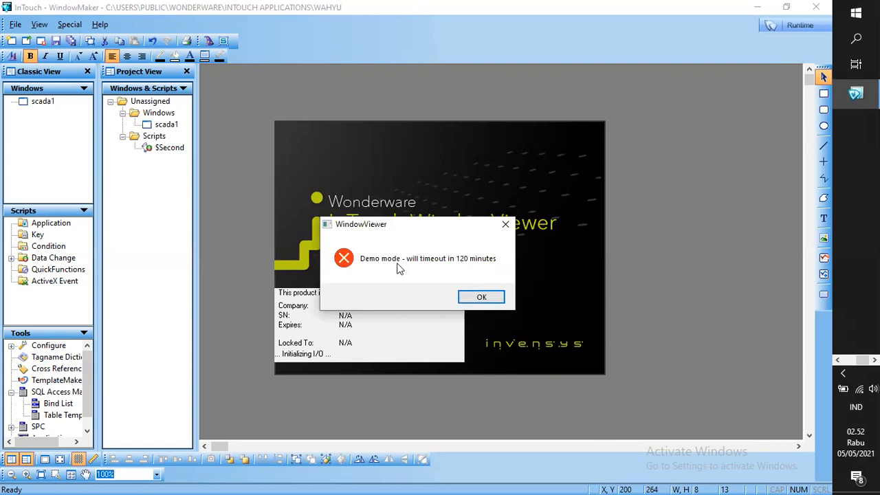
pyautogui.click(476, 301)
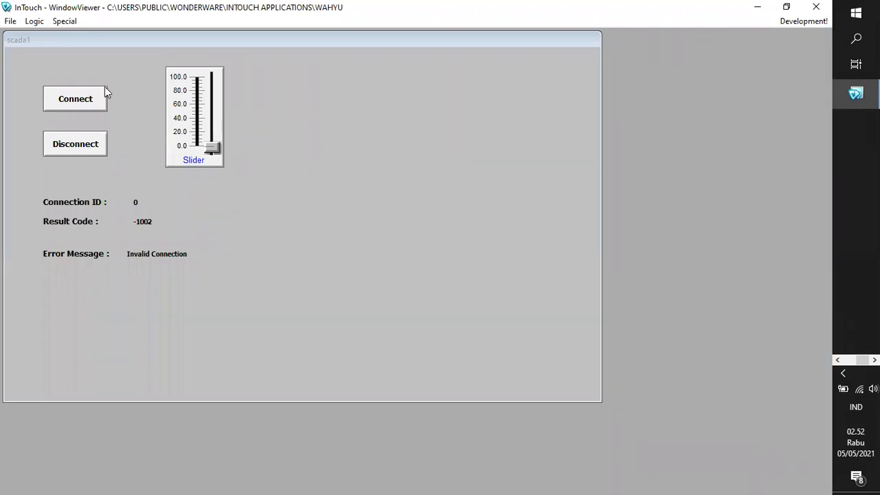
# Connect the running scada1 window to the database
pyautogui.click(89, 102)
pyautogui.click(139, 199)
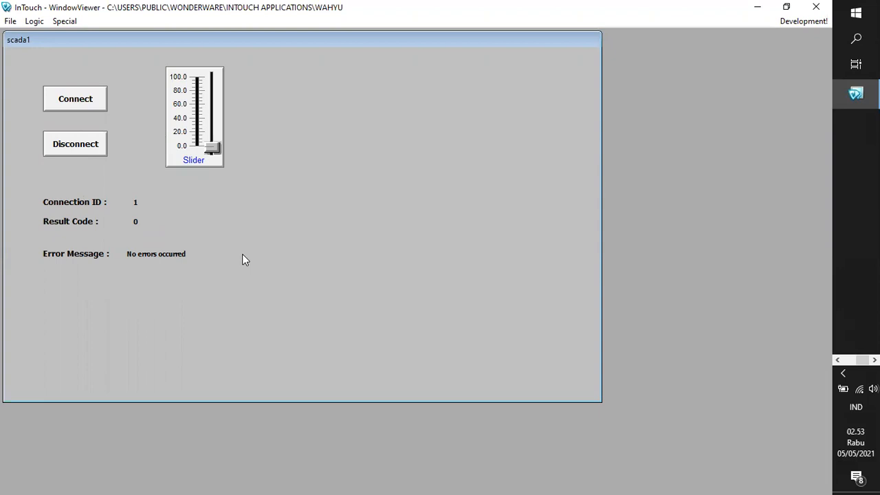
# Raise the slider to 100 and lower it back to 0 while connected, and disconnect from the database
pyautogui.click(213, 148)
pyautogui.moveTo(210, 141); pyautogui.dragTo(212, 113)
pyautogui.moveTo(216, 103); pyautogui.dragTo(211, 170)
pyautogui.click(91, 150)
# Switch to Microsoft Access and refresh all records of the datasuhu4 table
pyautogui.click(854, 305)
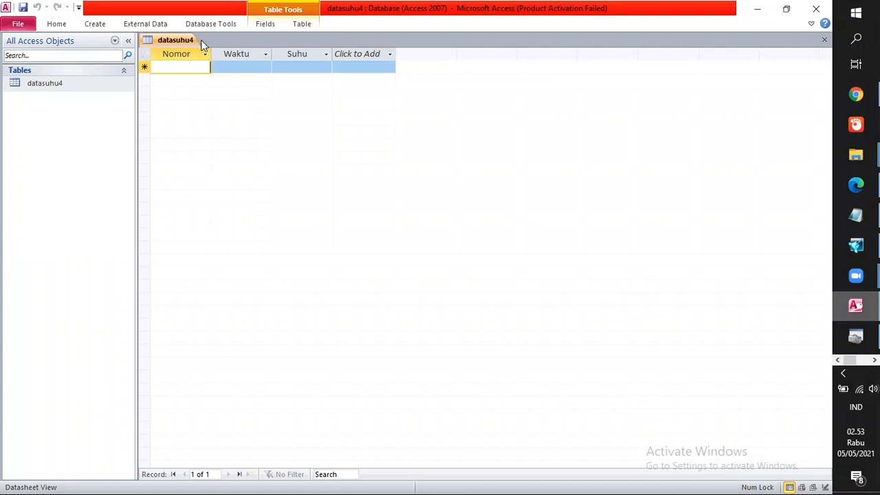
pyautogui.click(102, 25)
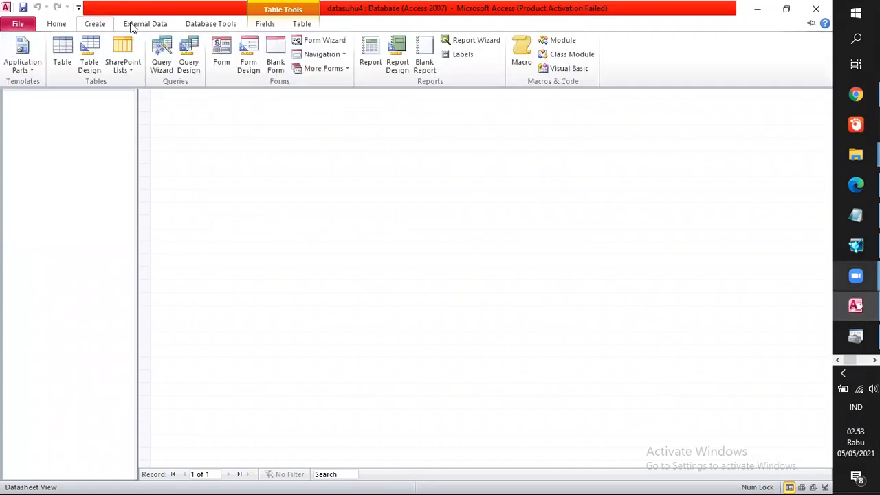
pyautogui.click(131, 26)
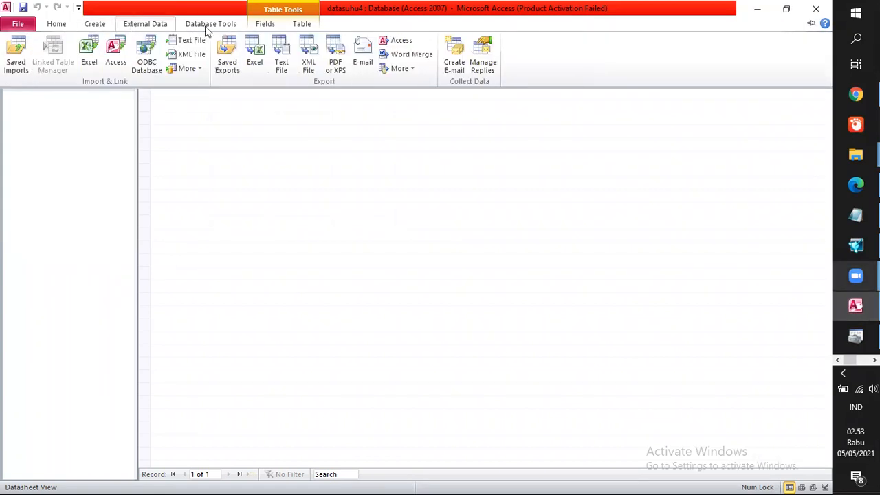
pyautogui.scroll(-3, 276, 25)
pyautogui.click(275, 25)
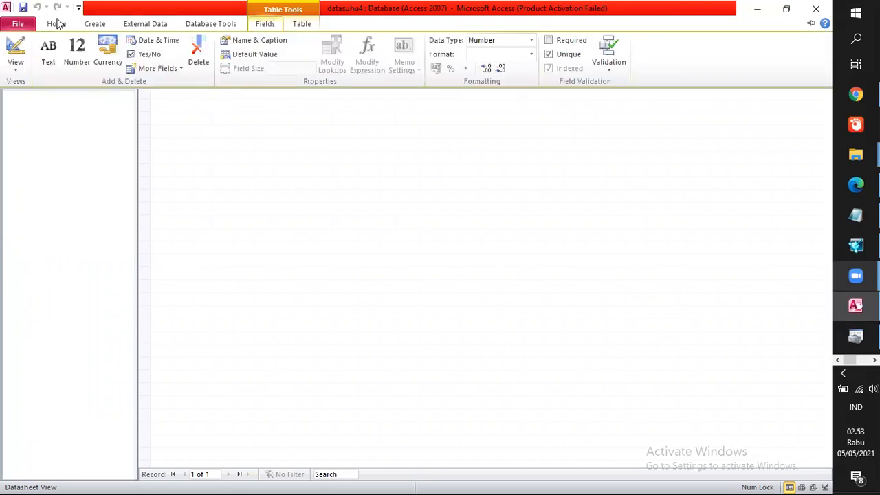
pyautogui.scroll(4, 294, 50)
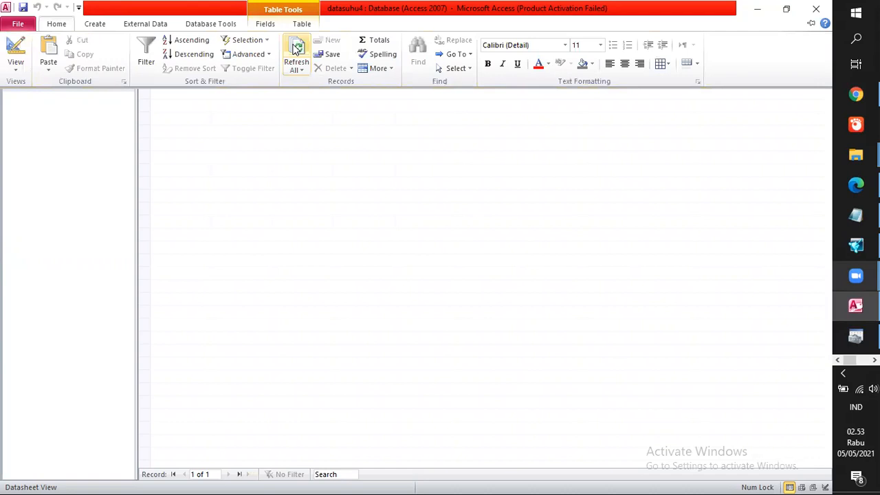
pyautogui.click(293, 50)
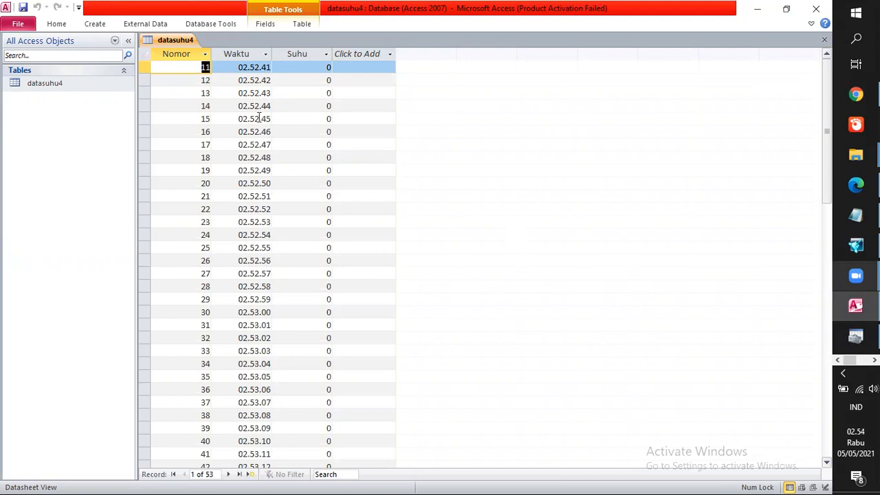
# Examine the logged Nomor, Waktu and Suhu values from the first to the last record of the datasuhu4 table
pyautogui.scroll(-1, 252, 87)
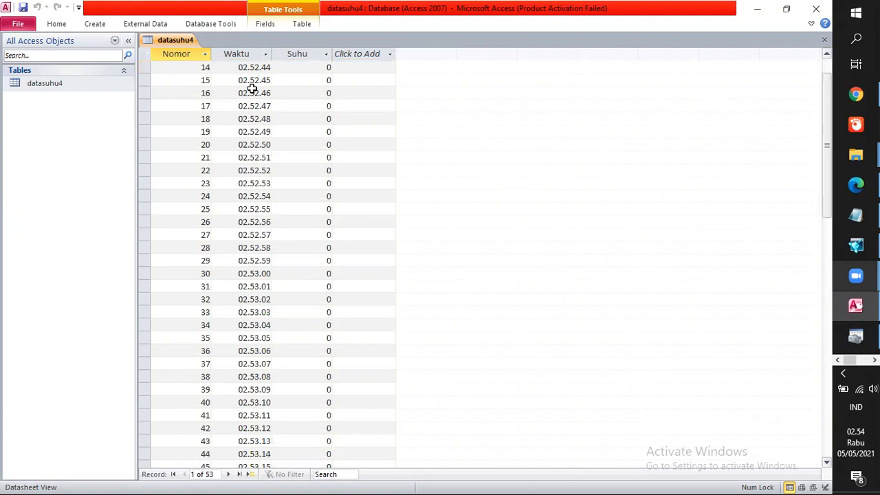
pyautogui.scroll(1, 252, 88)
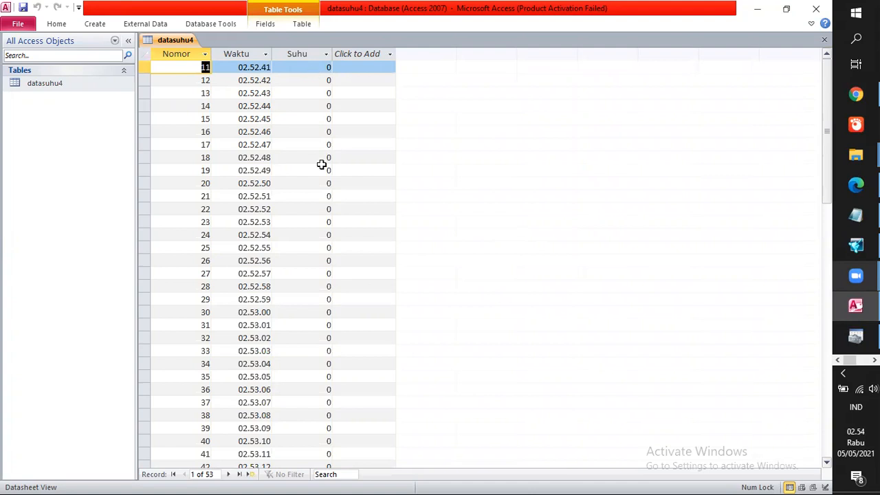
pyautogui.scroll(-6, 320, 165)
pyautogui.scroll(-5, 319, 234)
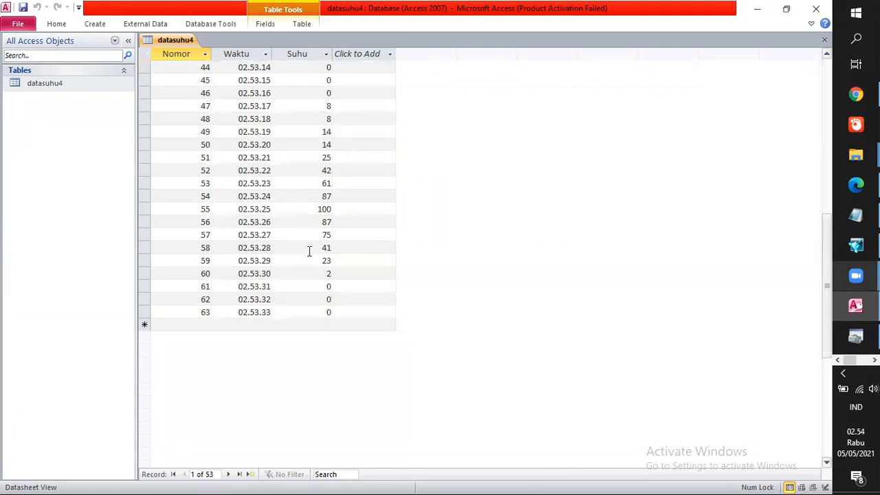
pyautogui.scroll(9, 294, 241)
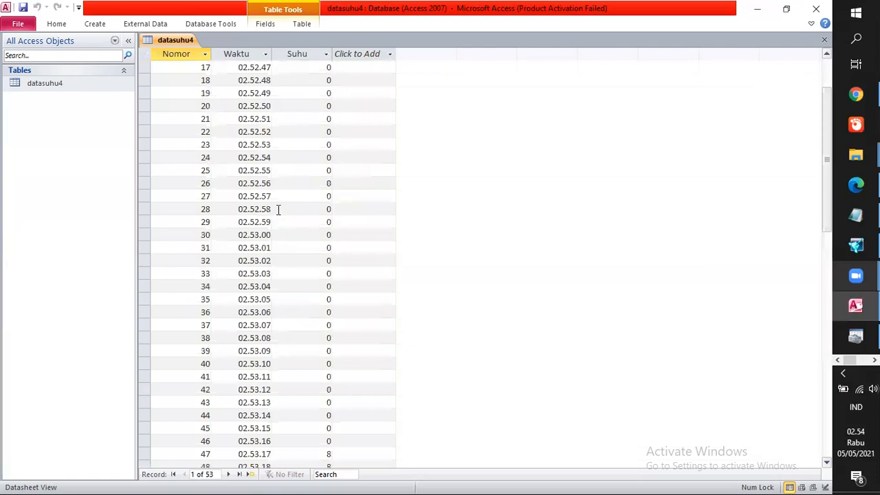
pyautogui.scroll(2, 278, 209)
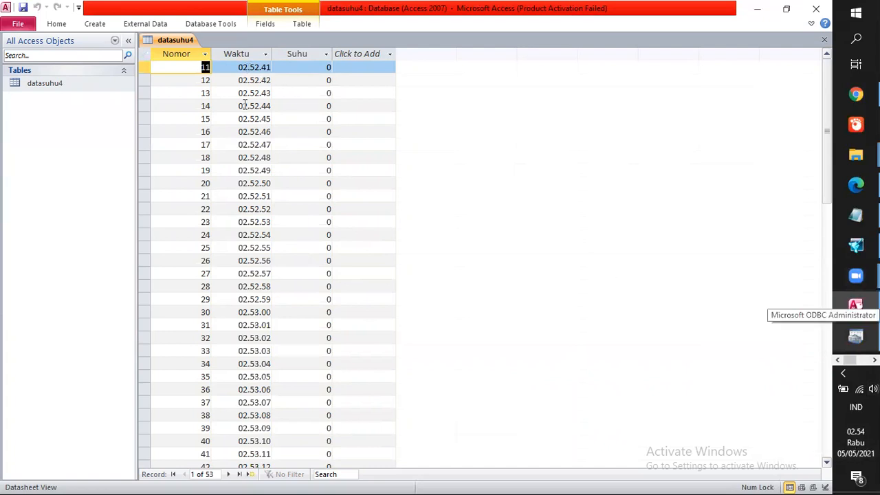
pyautogui.scroll(-3, 249, 214)
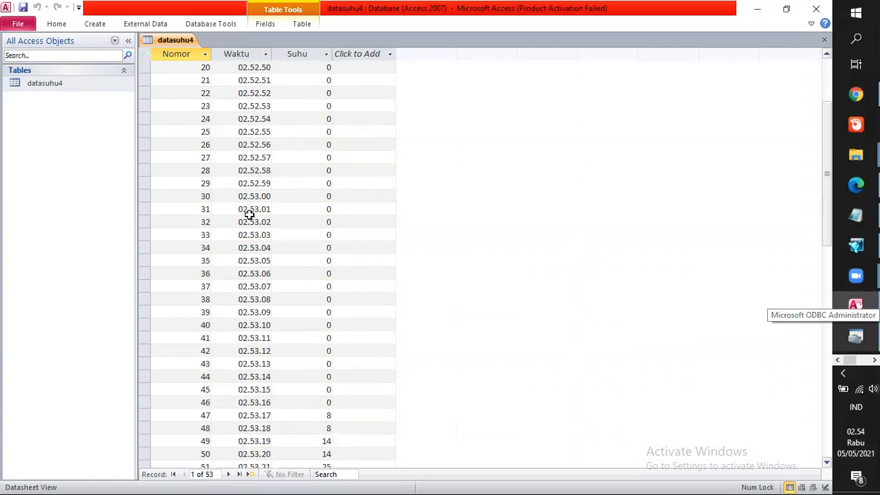
pyautogui.scroll(-9, 244, 199)
pyautogui.scroll(12, 207, 65)
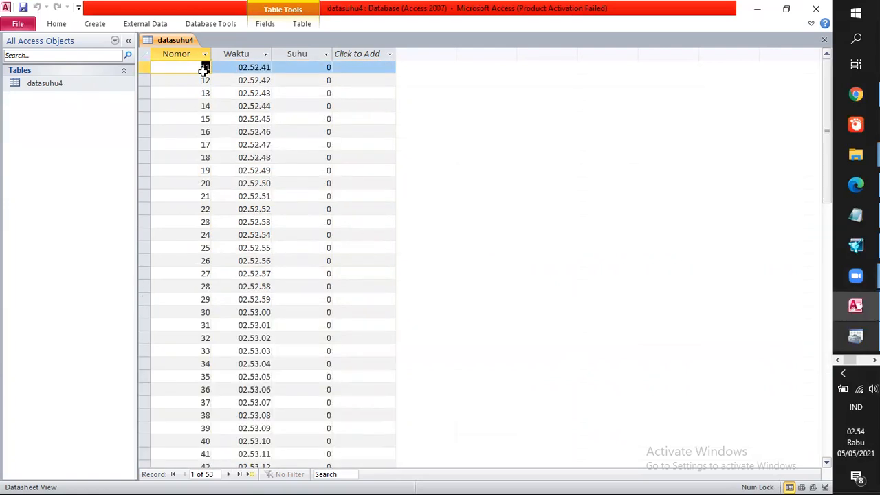
pyautogui.scroll(-3, 200, 248)
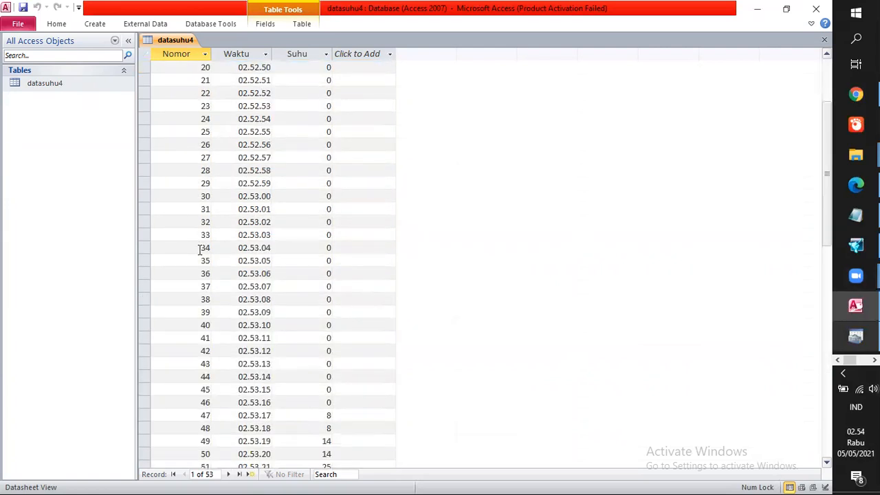
pyautogui.scroll(-5, 200, 249)
pyautogui.scroll(-4, 200, 249)
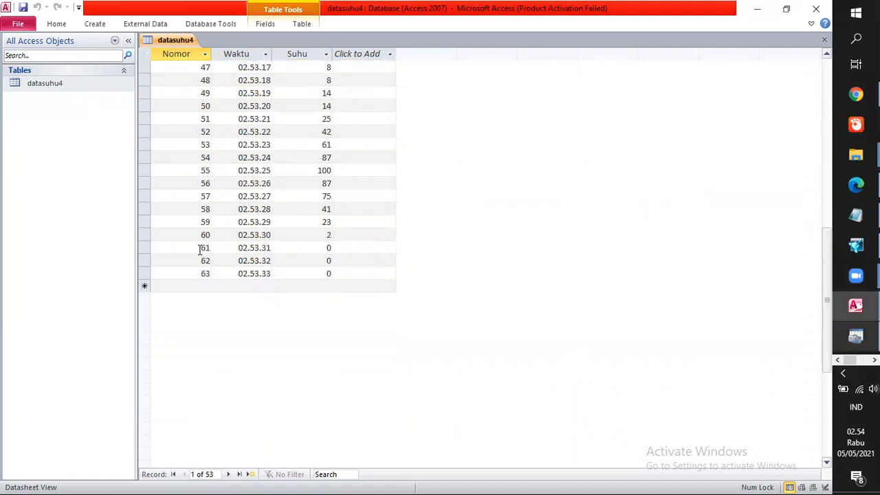
pyautogui.scroll(3, 200, 249)
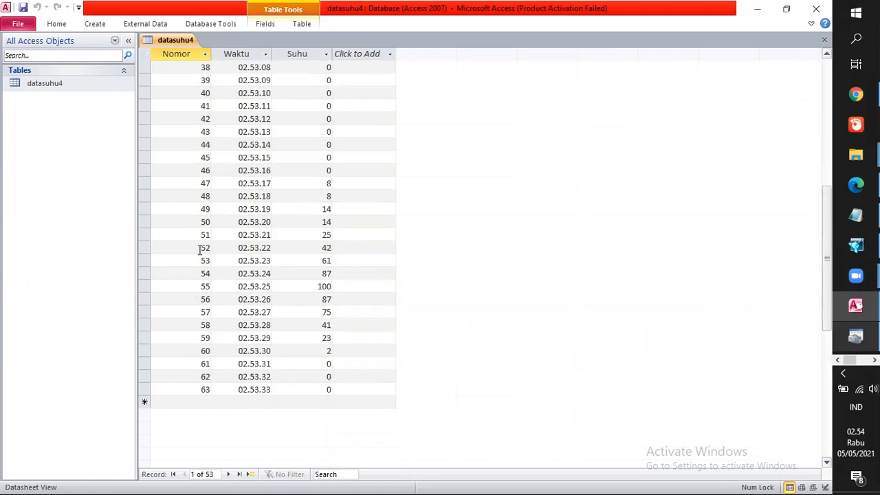
pyautogui.scroll(9, 200, 248)
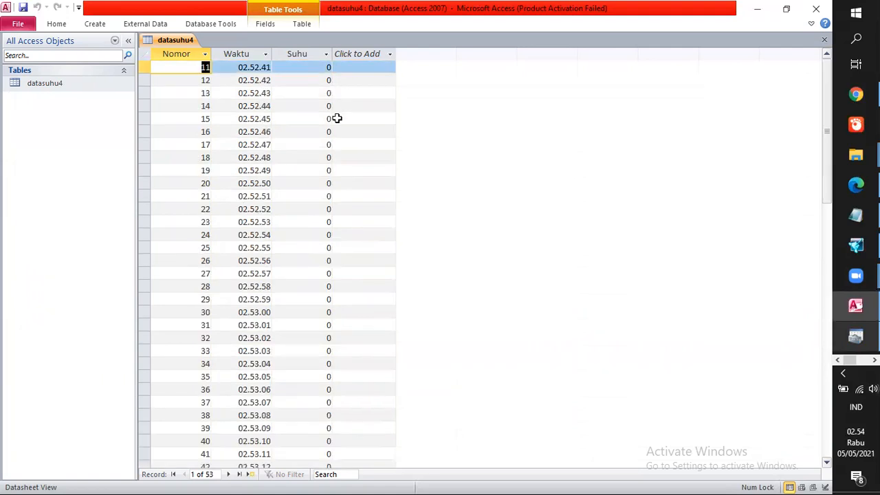